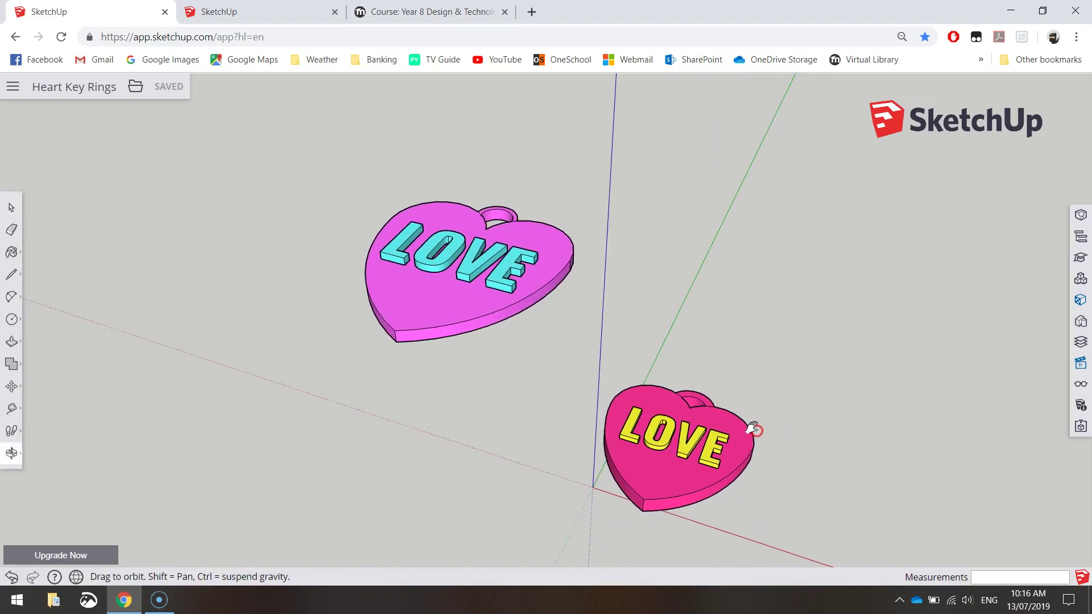
# - Orbit and zoom around the finished heart keychains to inspect them
pyautogui.press('space')
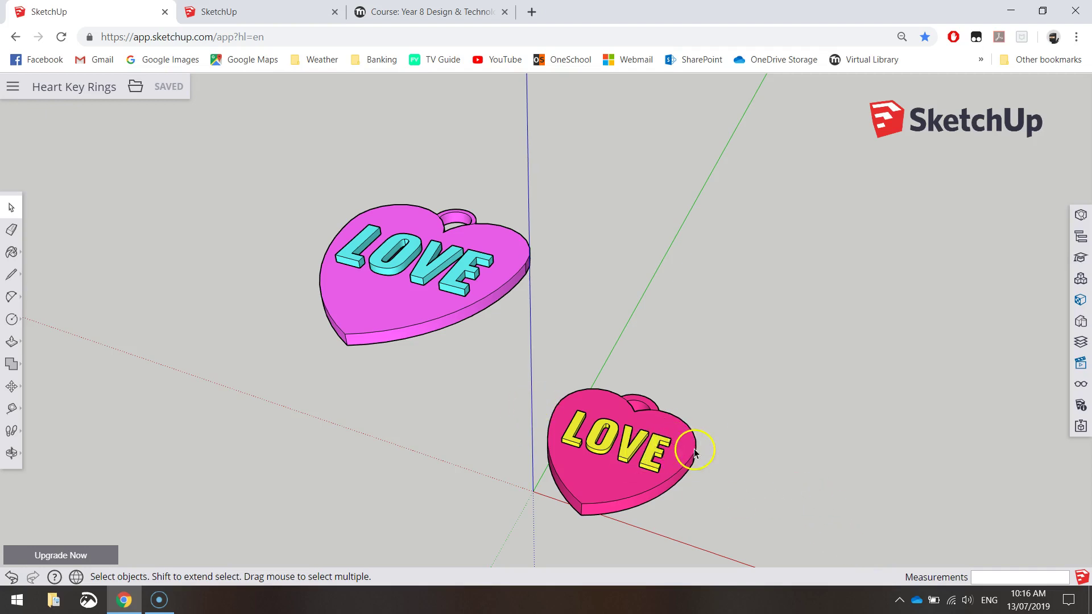
pyautogui.scroll(4, 429, 224)
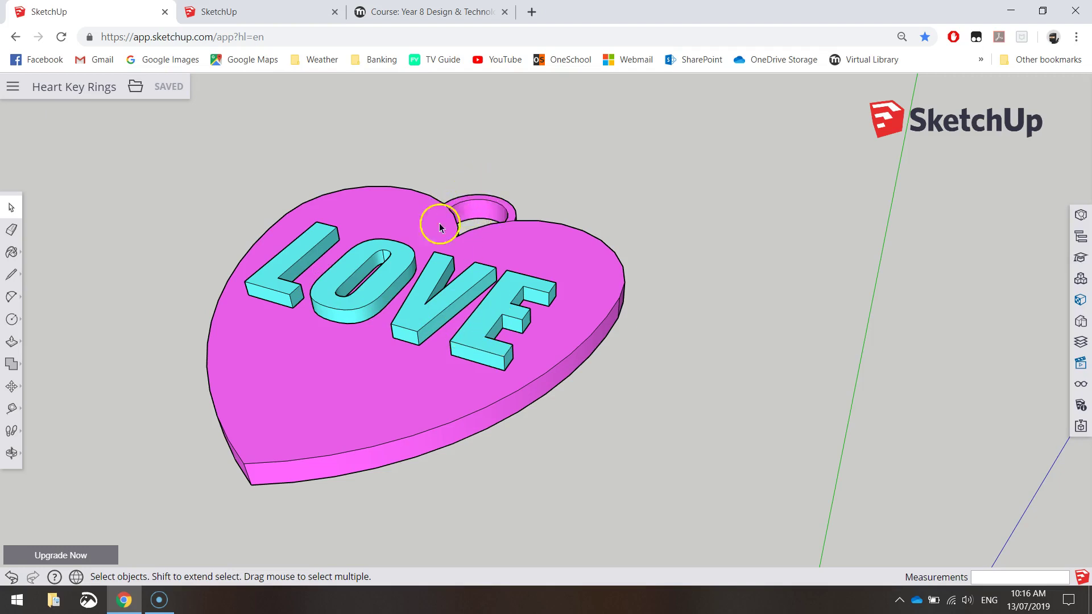
pyautogui.moveTo(427, 239); pyautogui.dragTo(746, 389, button='middle')
pyautogui.scroll(-3, 746, 389)
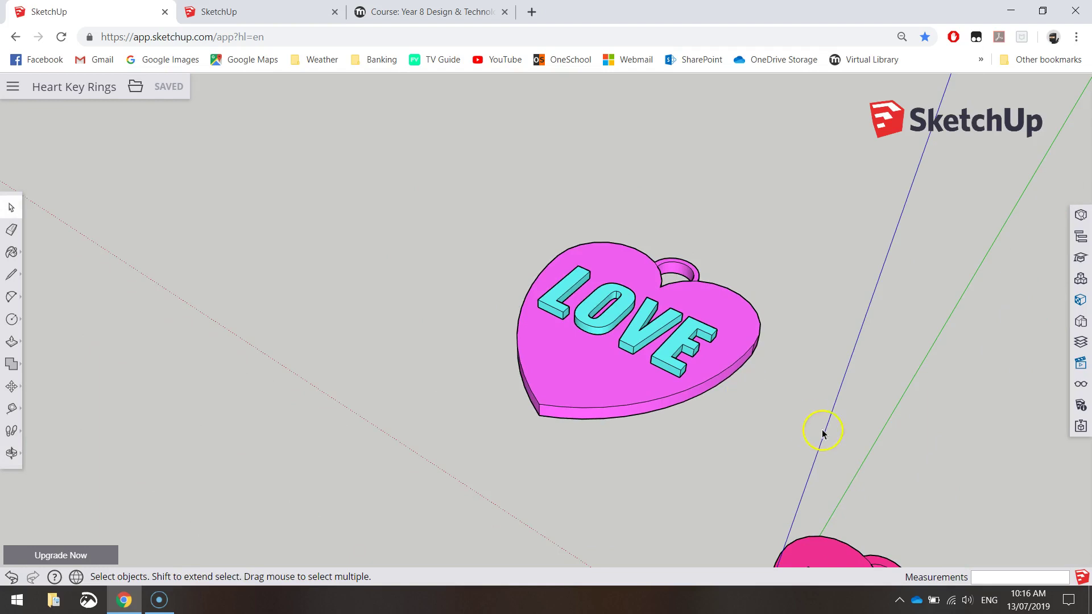
# - In the untitled model's tab, start a new model from Simple Template - Millimeters
pyautogui.click(259, 12)
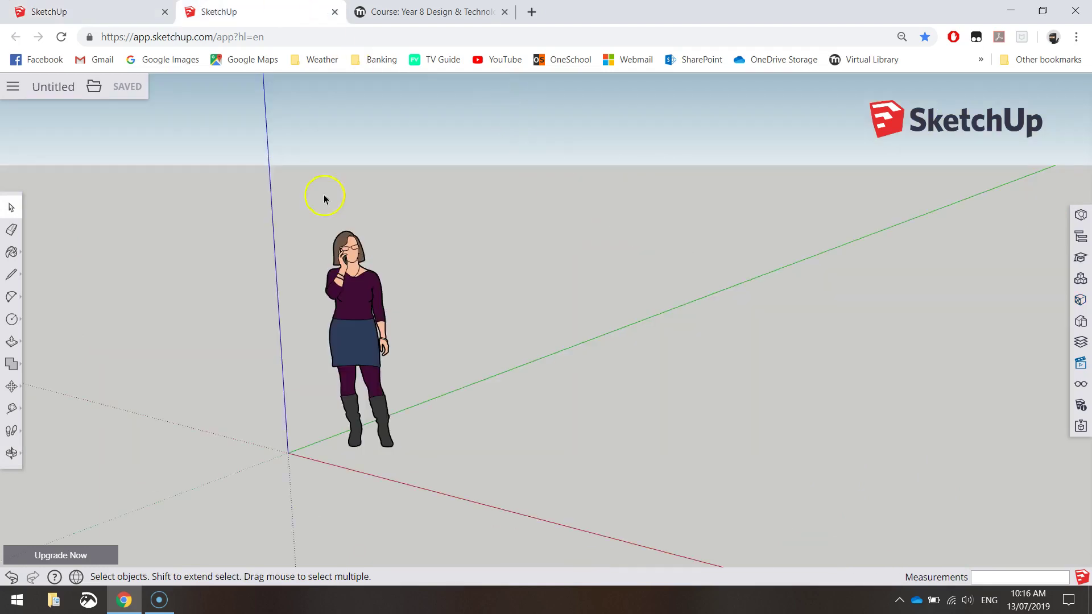
pyautogui.click(13, 86)
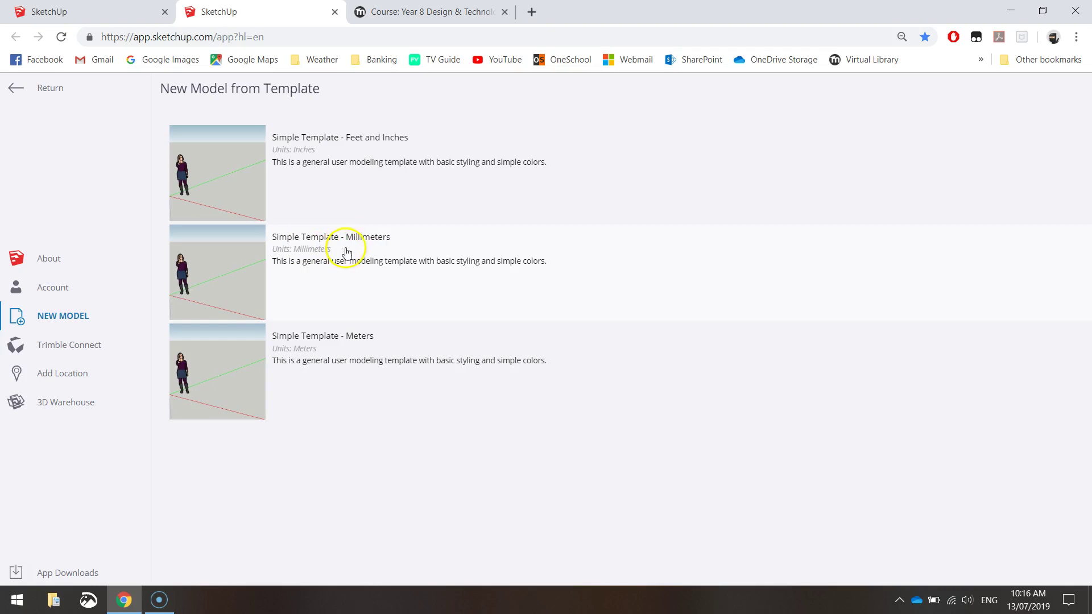
pyautogui.click(359, 260)
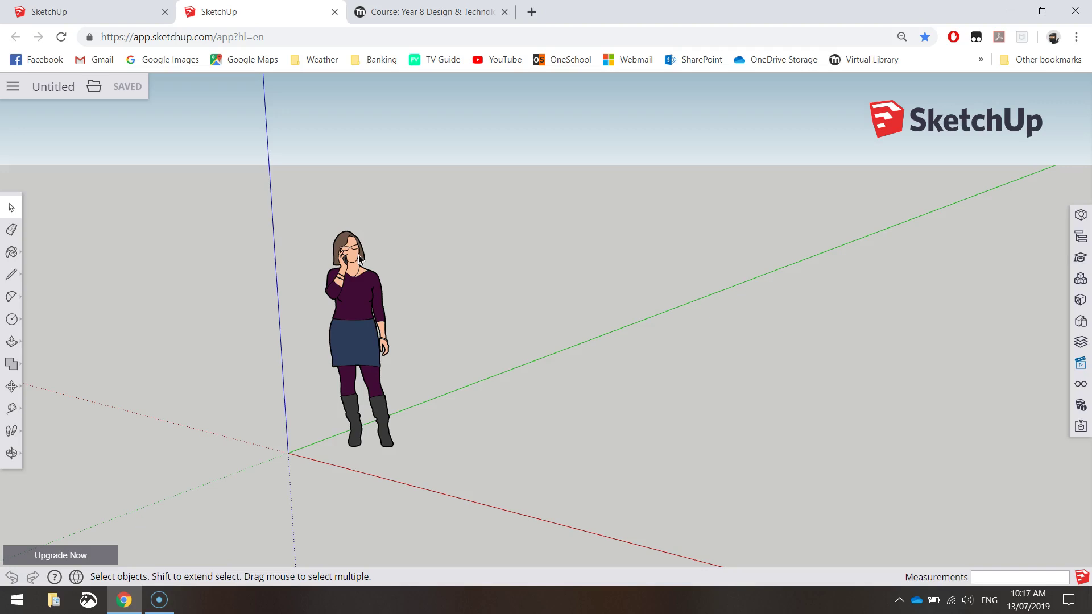
# - Delete the standing person figure from the model
pyautogui.click(357, 257)
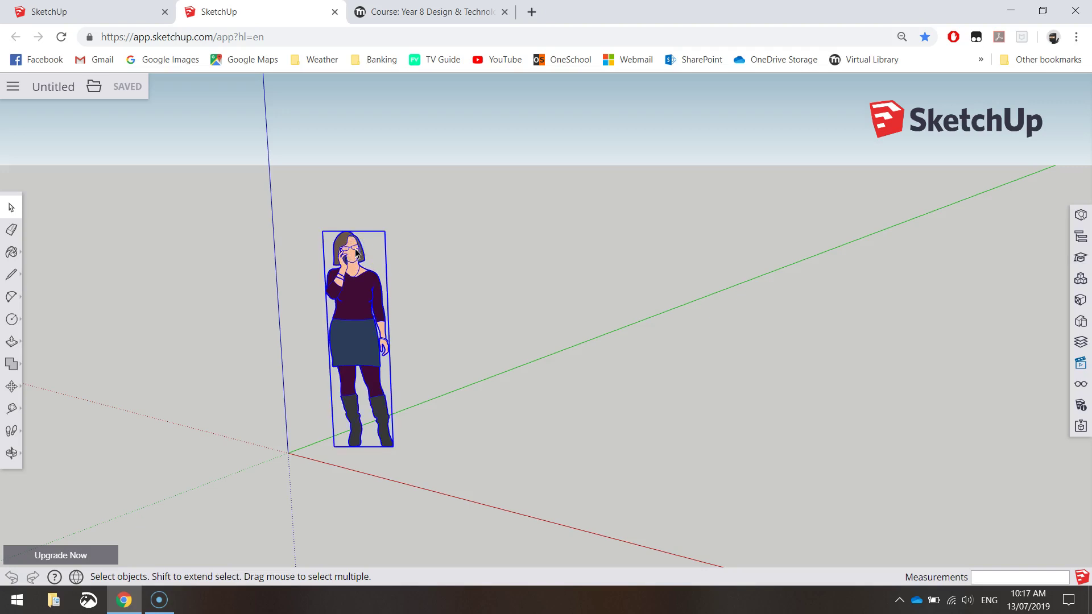
pyautogui.press('Delete')
pyautogui.click(308, 249)
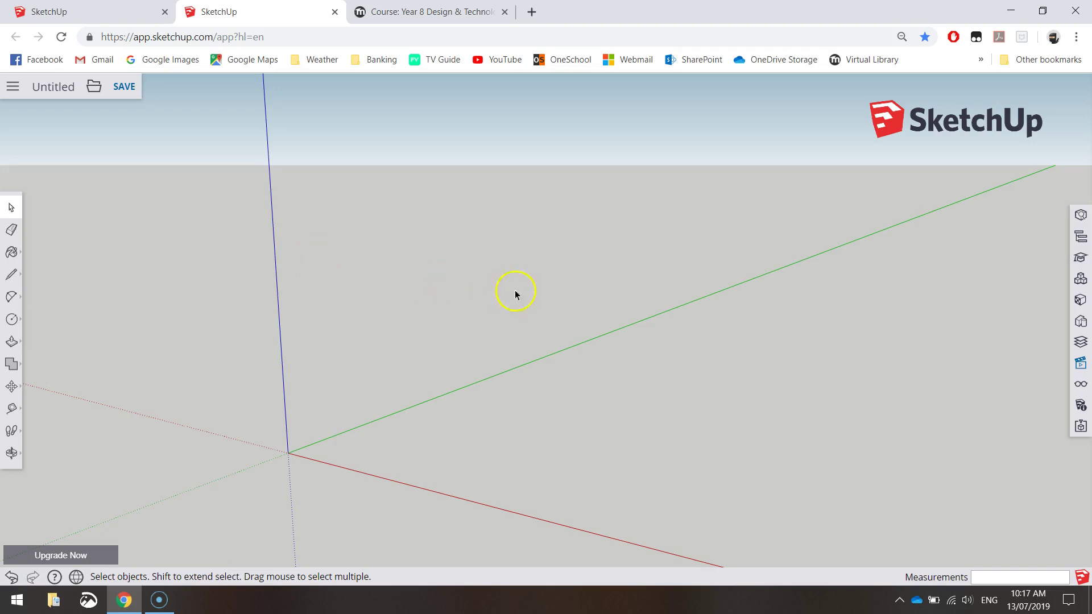
# - Switch to the standard Top view and close the Views panel
pyautogui.click(1081, 364)
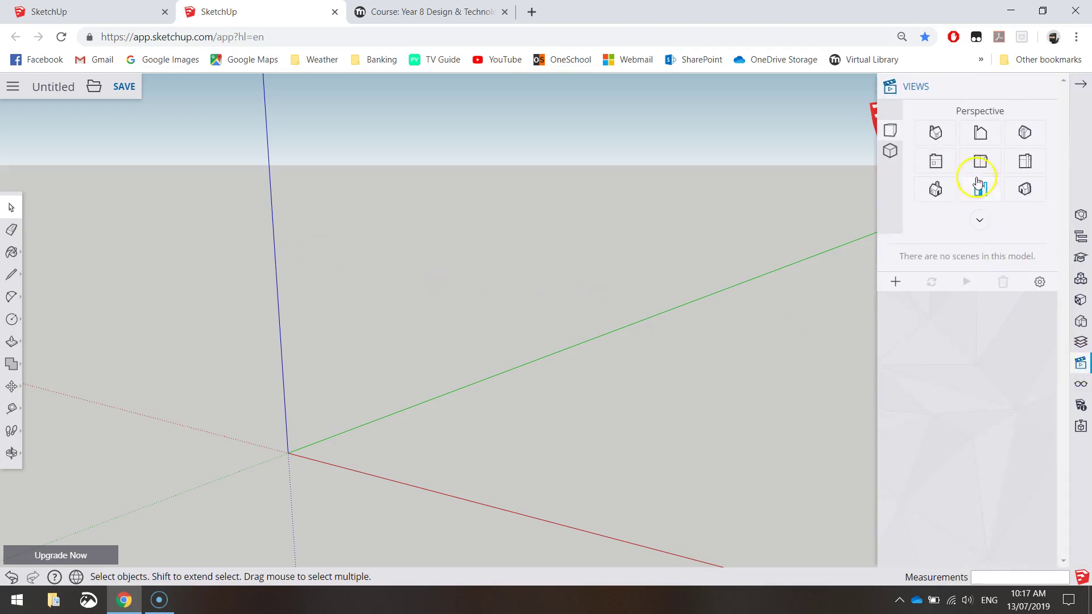
pyautogui.click(978, 164)
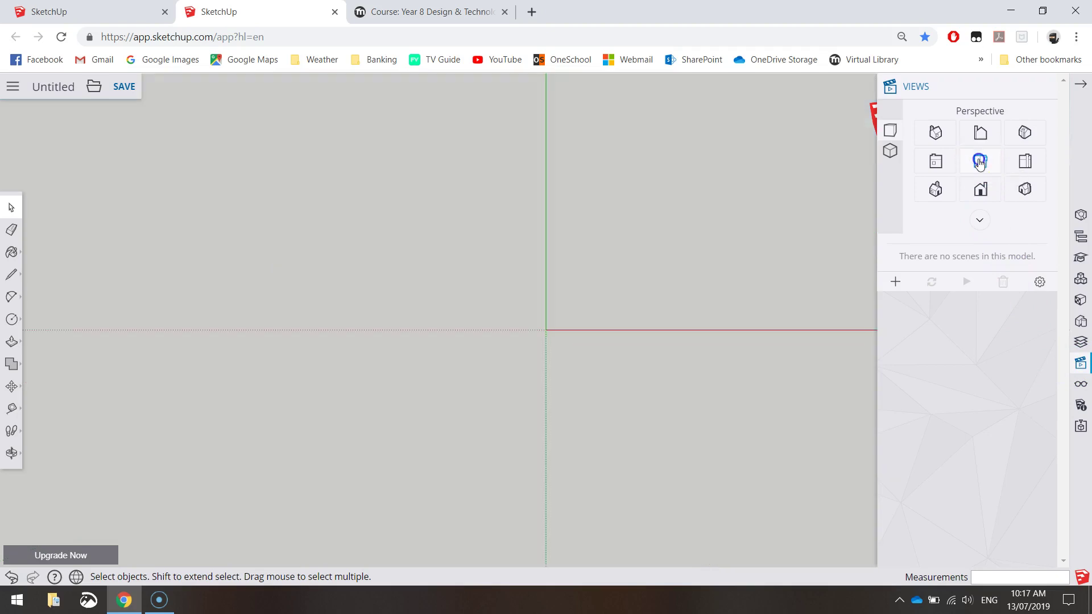
pyautogui.click(1084, 85)
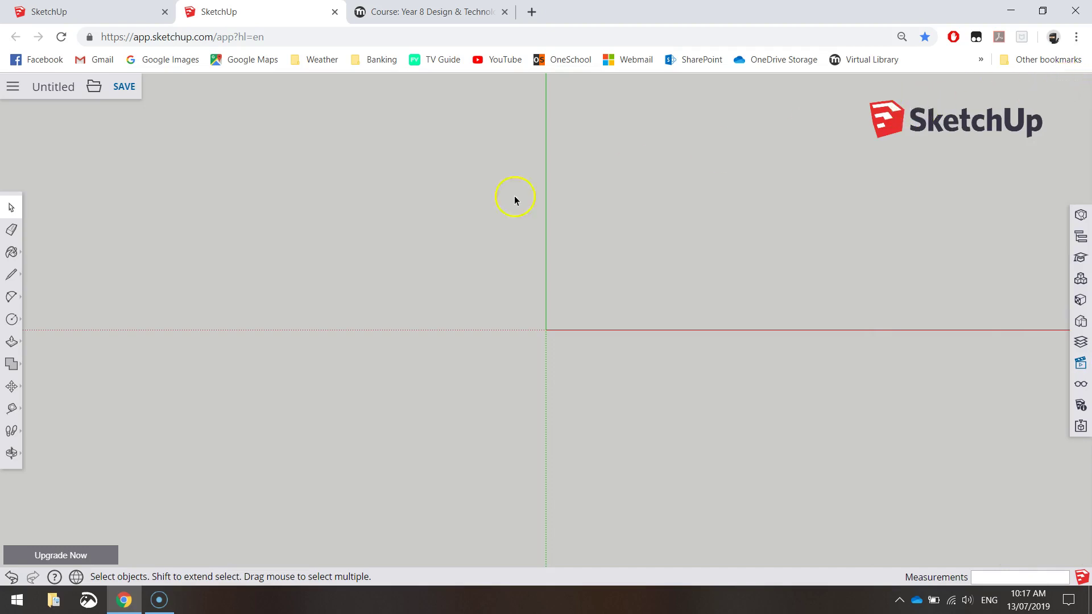
# - Draw two circles side by side above the red axis, the second about 274 mm radius
pyautogui.click(22, 315)
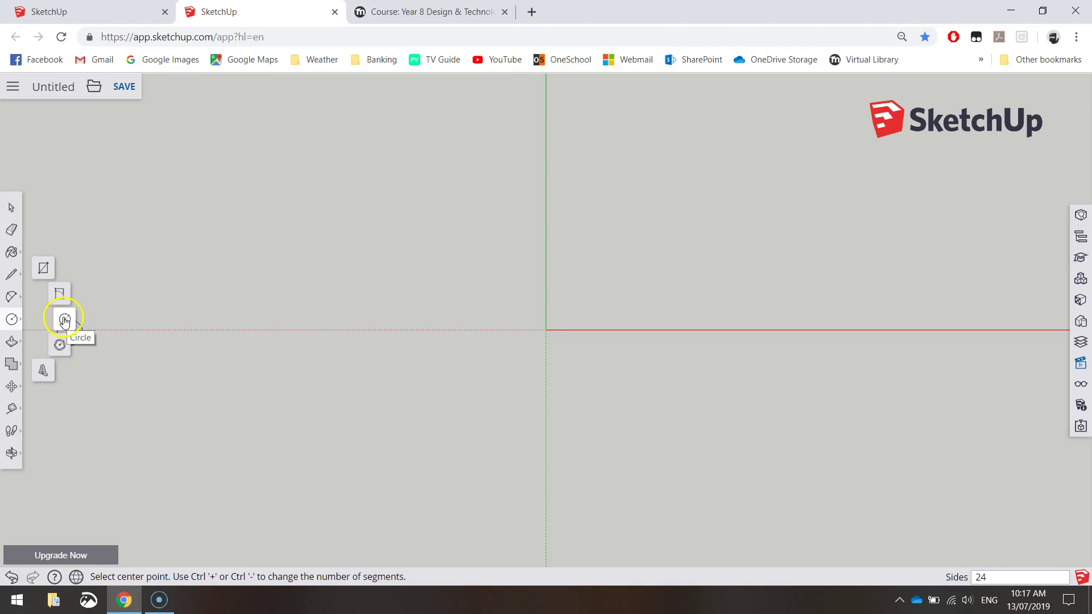
pyautogui.click(65, 322)
pyautogui.click(170, 277)
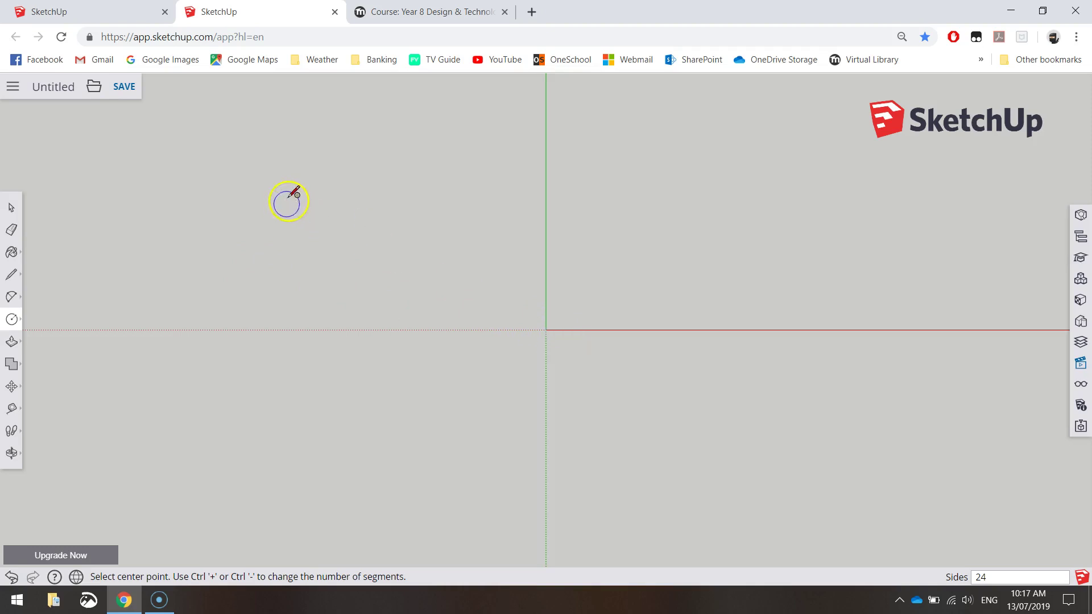
pyautogui.click(242, 200)
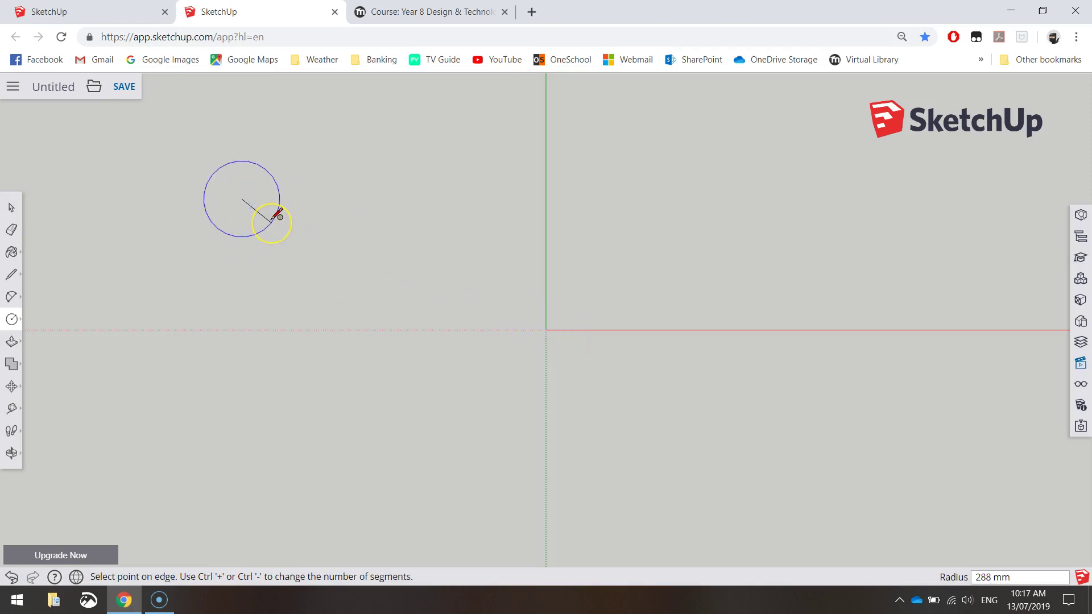
pyautogui.click(271, 222)
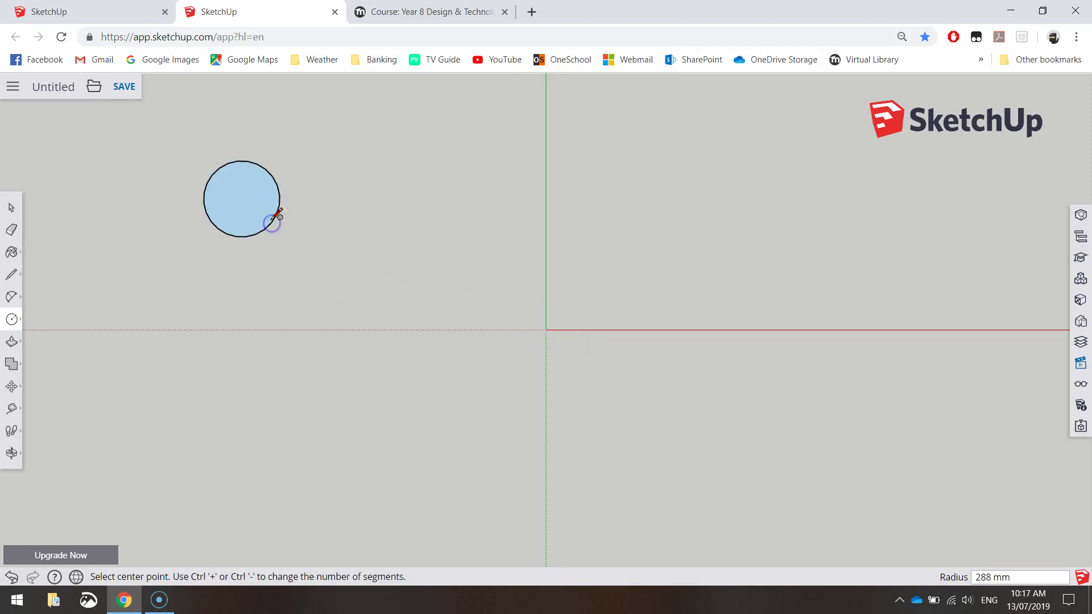
pyautogui.click(393, 181)
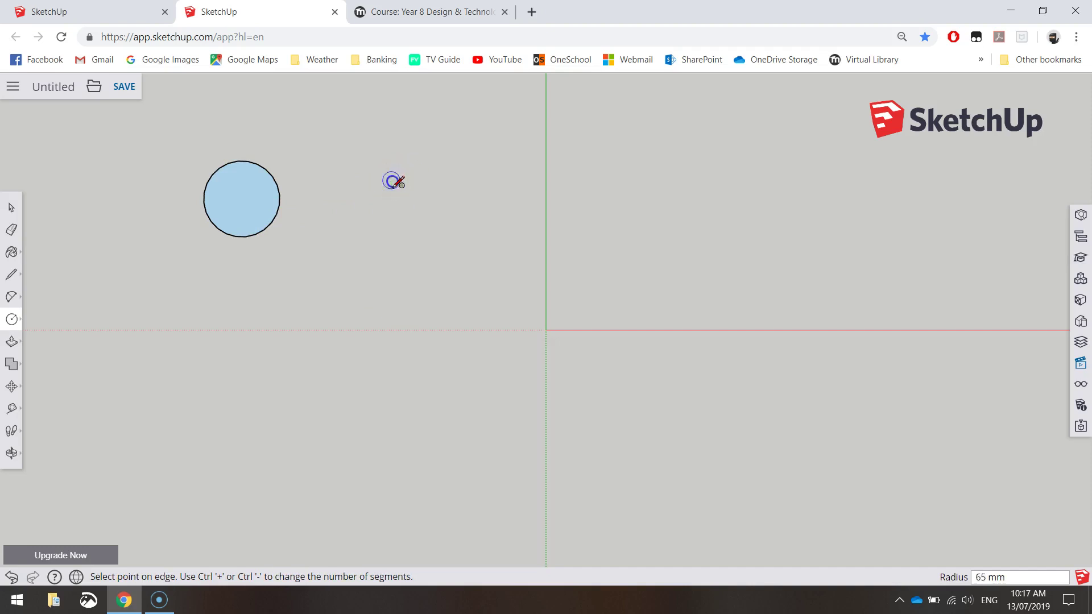
pyautogui.click(424, 208)
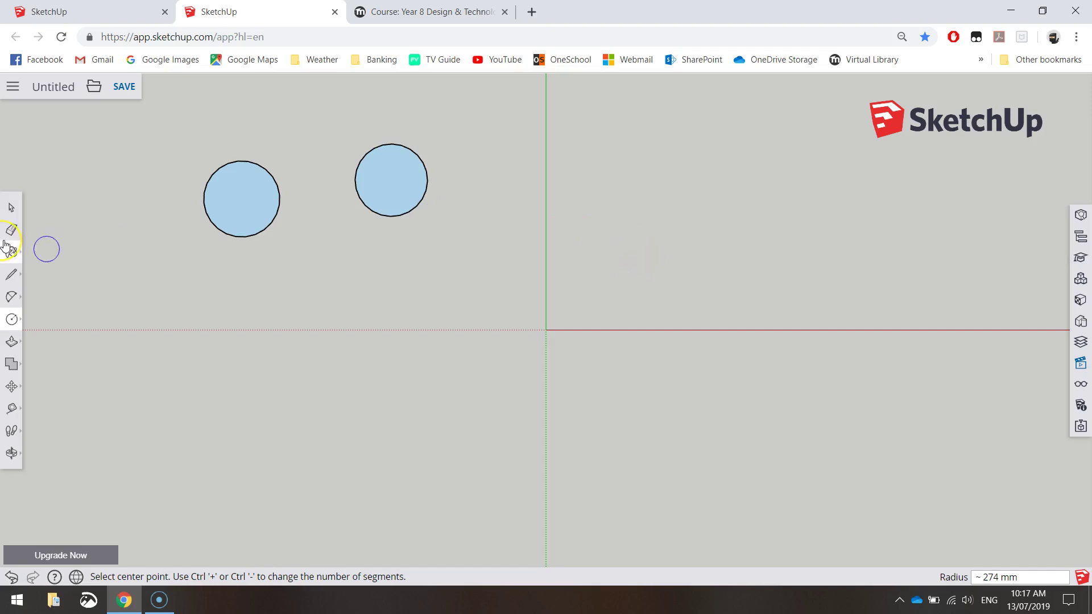
pyautogui.click(50, 238)
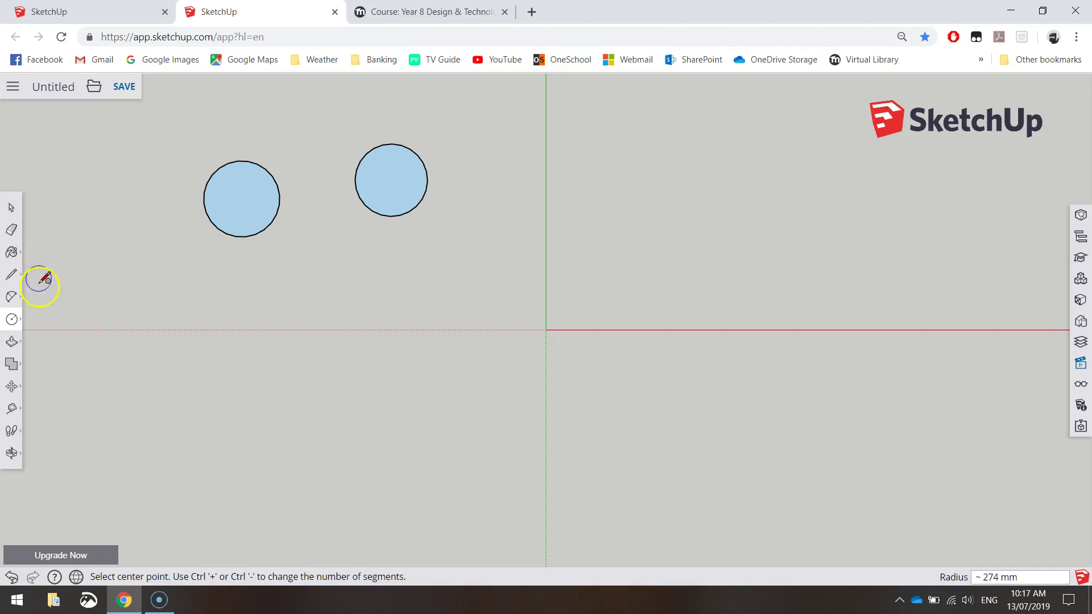
# - Move the right circle left until it overlaps the left circle
pyautogui.click(12, 386)
pyautogui.click(44, 363)
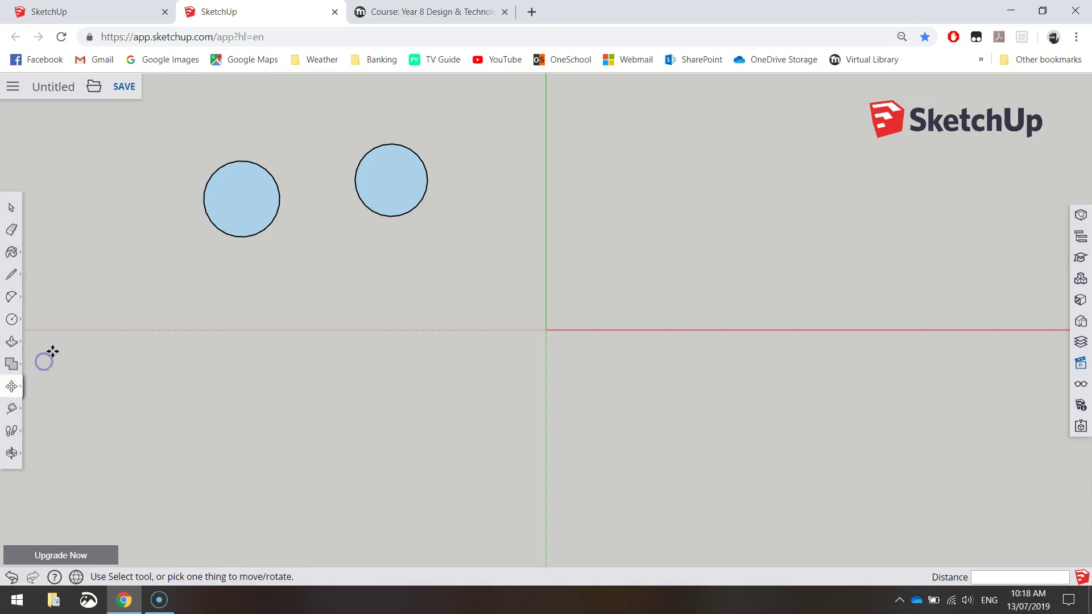
pyautogui.click(377, 193)
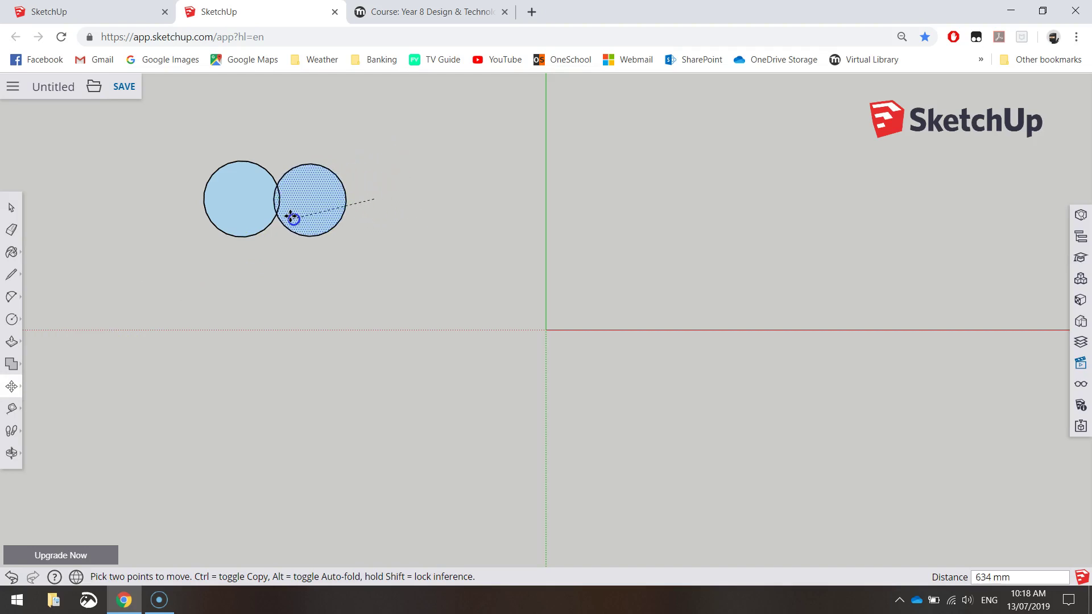
pyautogui.click(291, 216)
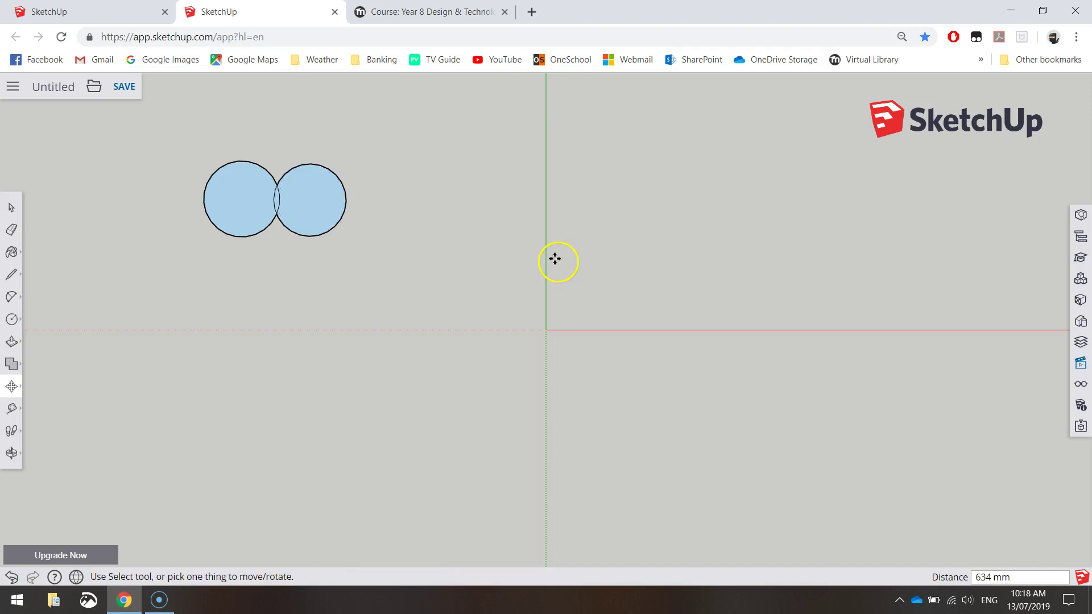
pyautogui.scroll(3, 232, 171)
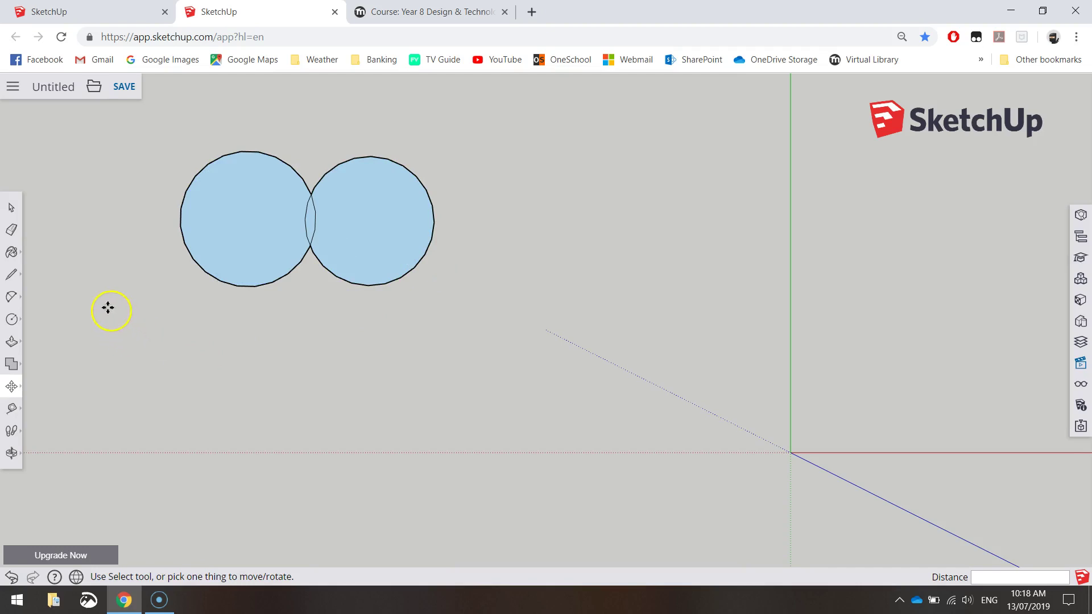
# - Draw a 2 Point Arc from the left circle's outer edge down to the heart's bottom point
pyautogui.click(14, 306)
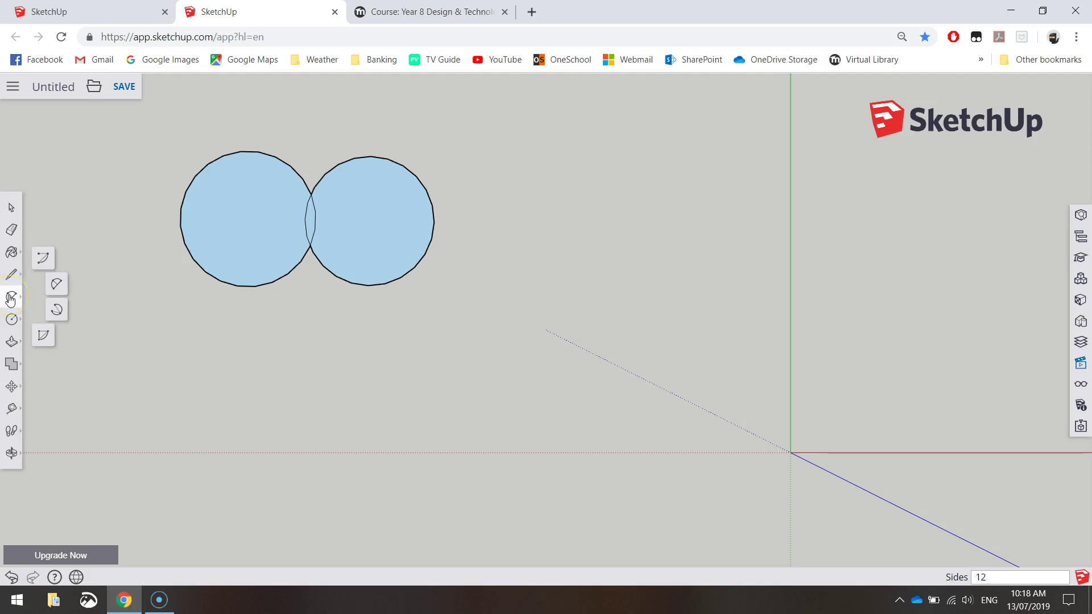
pyautogui.click(57, 284)
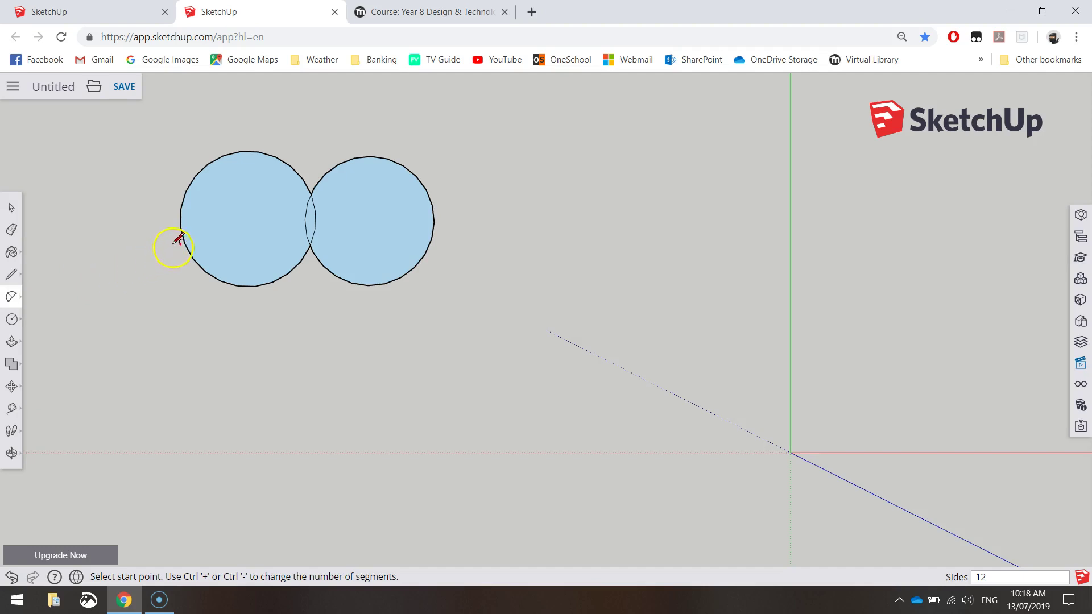
pyautogui.click(180, 225)
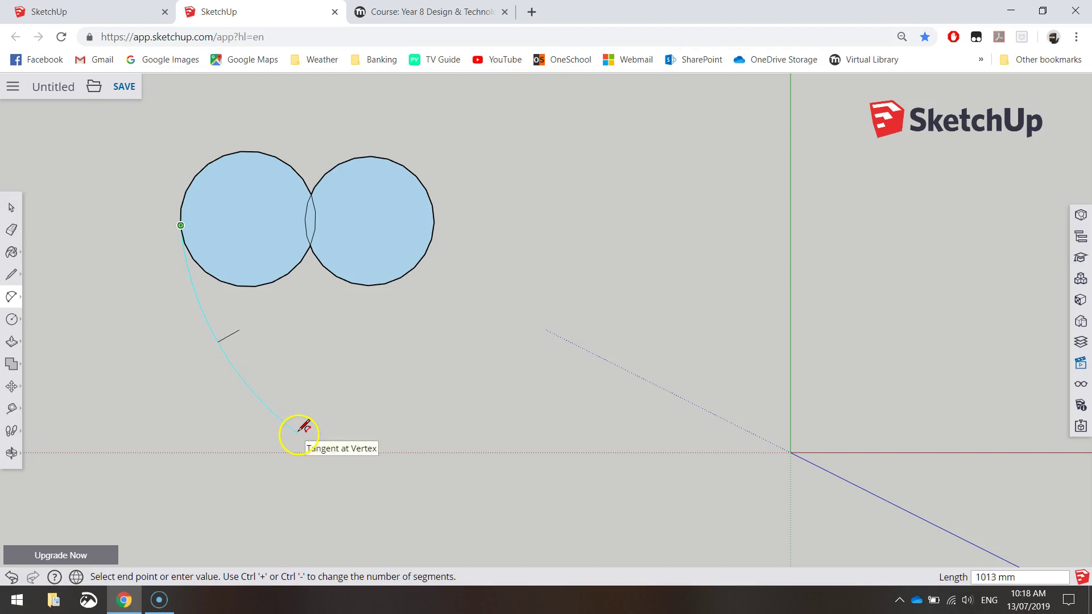
pyautogui.click(299, 432)
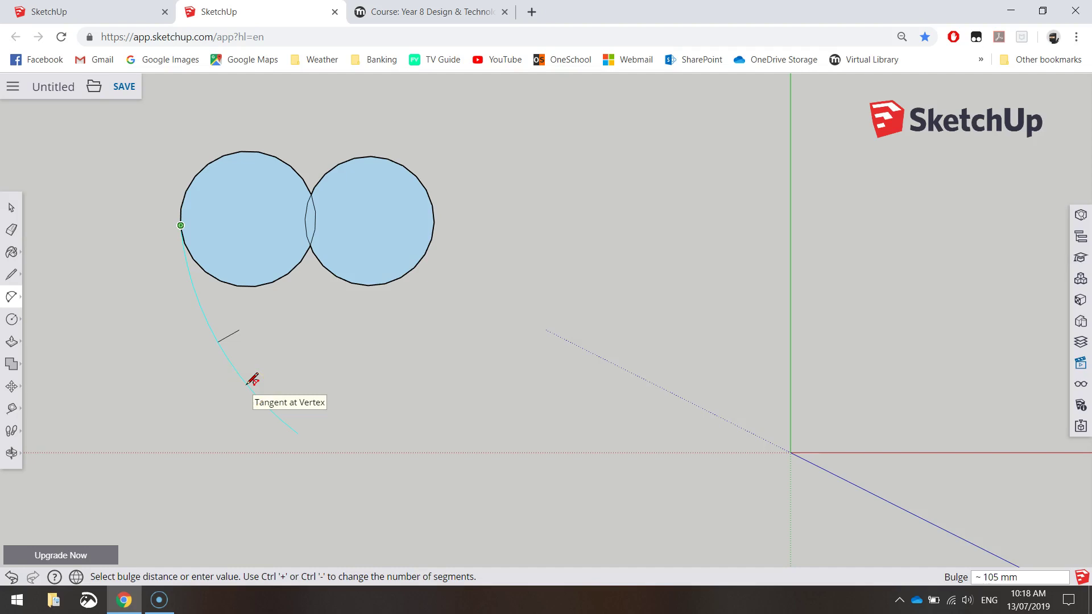
pyautogui.click(248, 383)
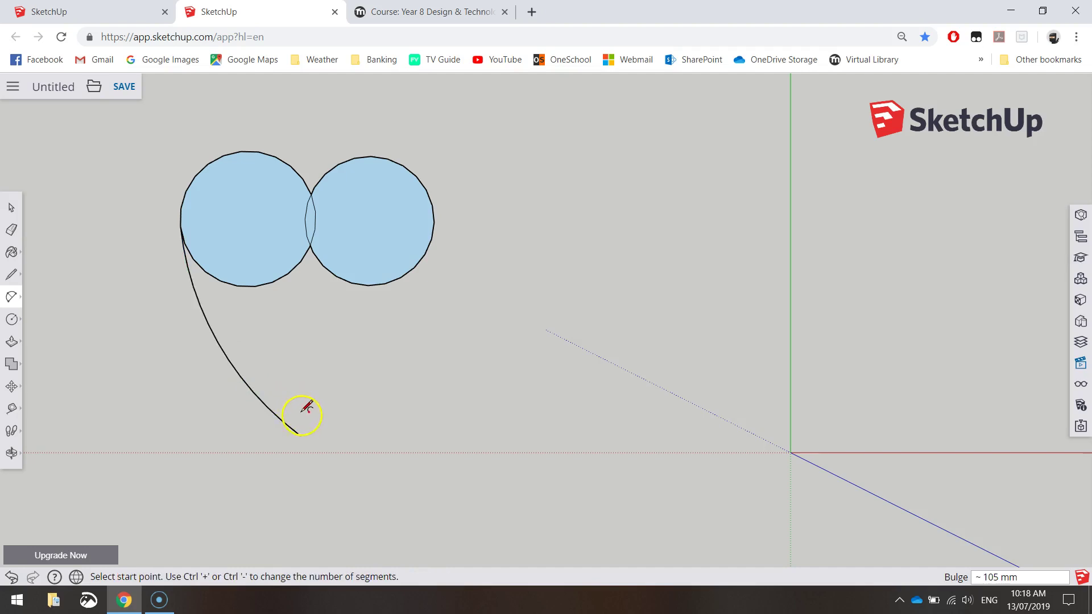
pyautogui.click(301, 430)
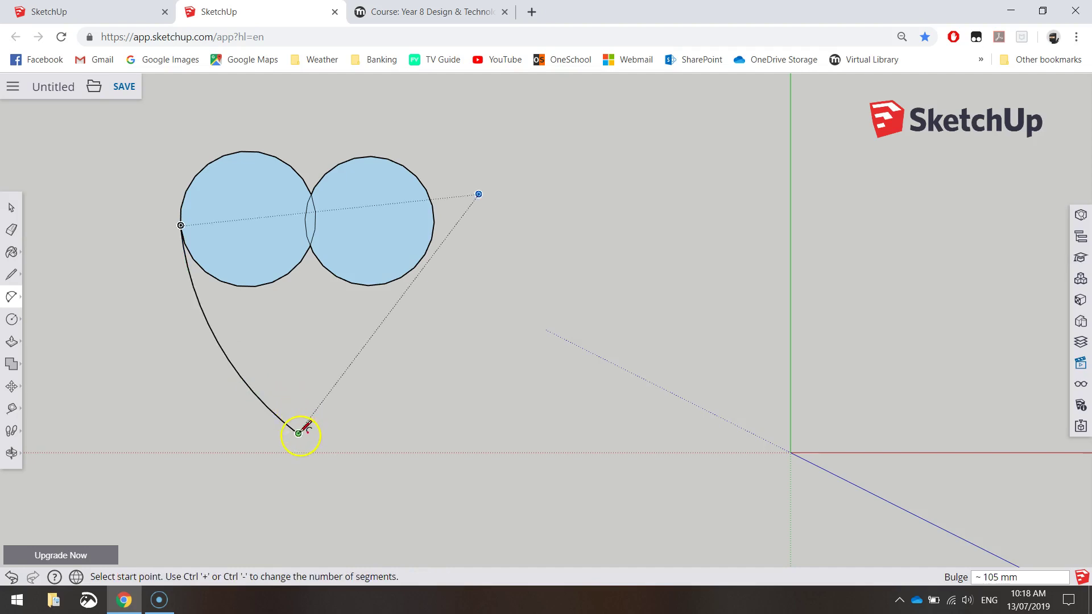
# - Draw the matching arc from the bottom point up to the right circle, closing the heart
pyautogui.click(298, 433)
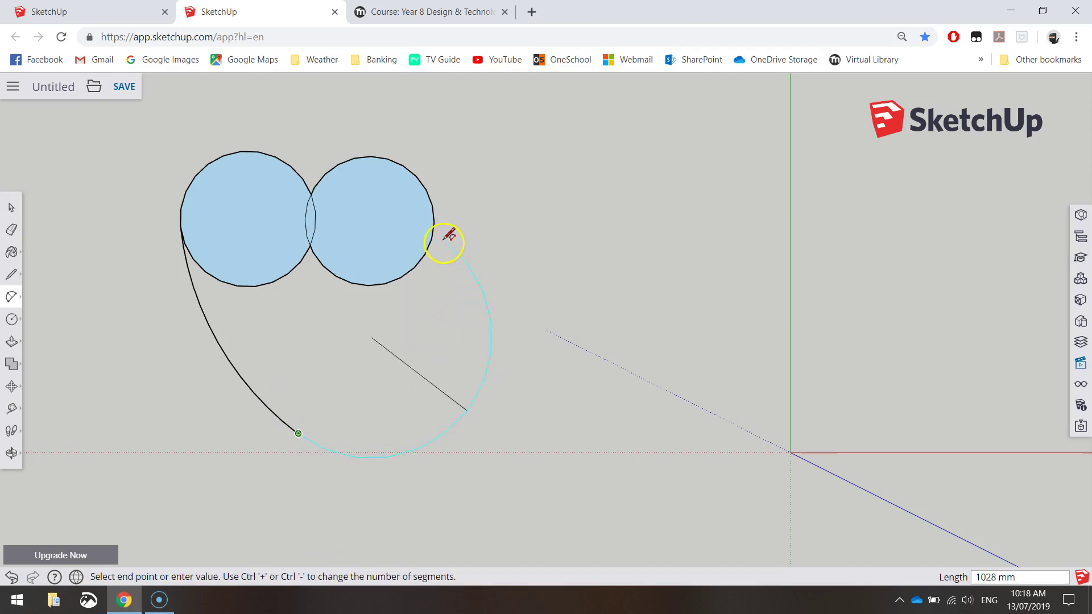
pyautogui.click(433, 239)
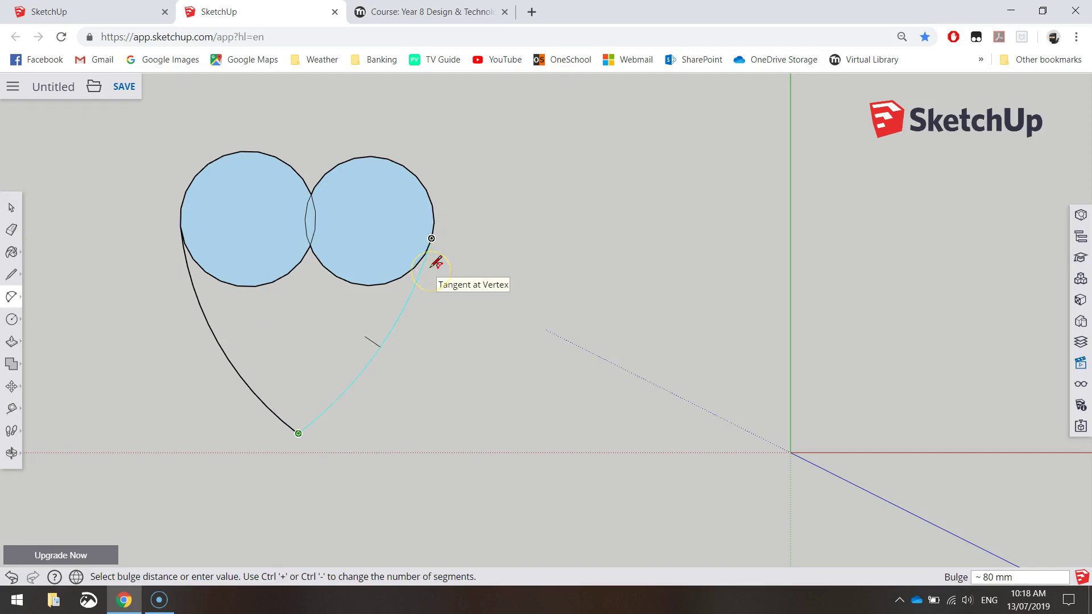
pyautogui.click(436, 262)
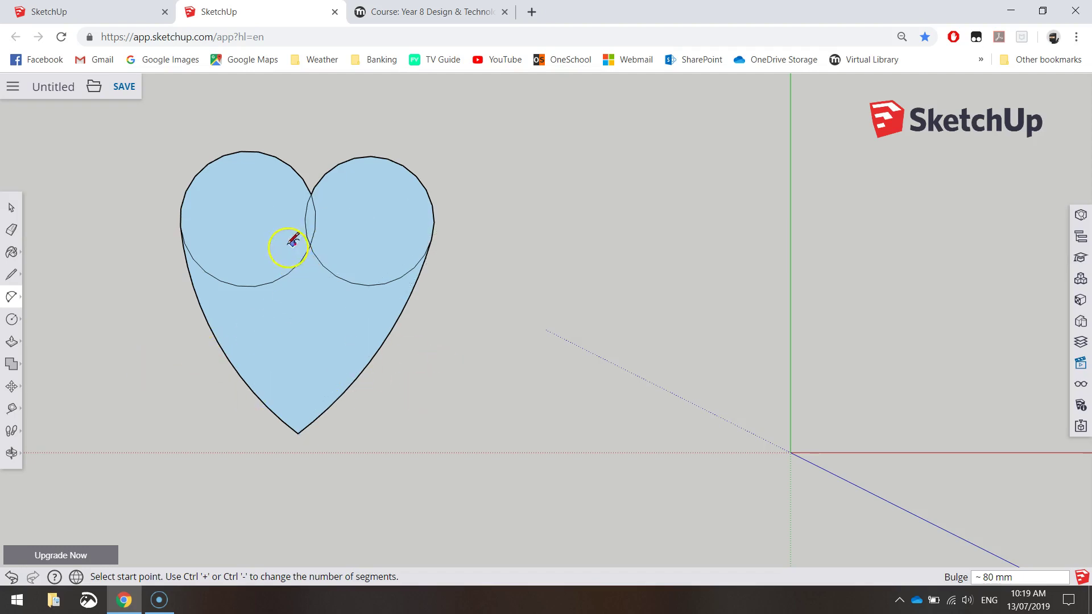
# - Erase the leftover inner circle arcs inside the heart, then return to Select
pyautogui.click(14, 237)
pyautogui.moveTo(242, 268)
pyautogui.mouseDown()
pyautogui.moveTo(281, 285)
pyautogui.moveTo(334, 270)
pyautogui.moveTo(320, 224)
pyautogui.moveTo(301, 225)
pyautogui.moveTo(310, 222)
pyautogui.mouseUp()
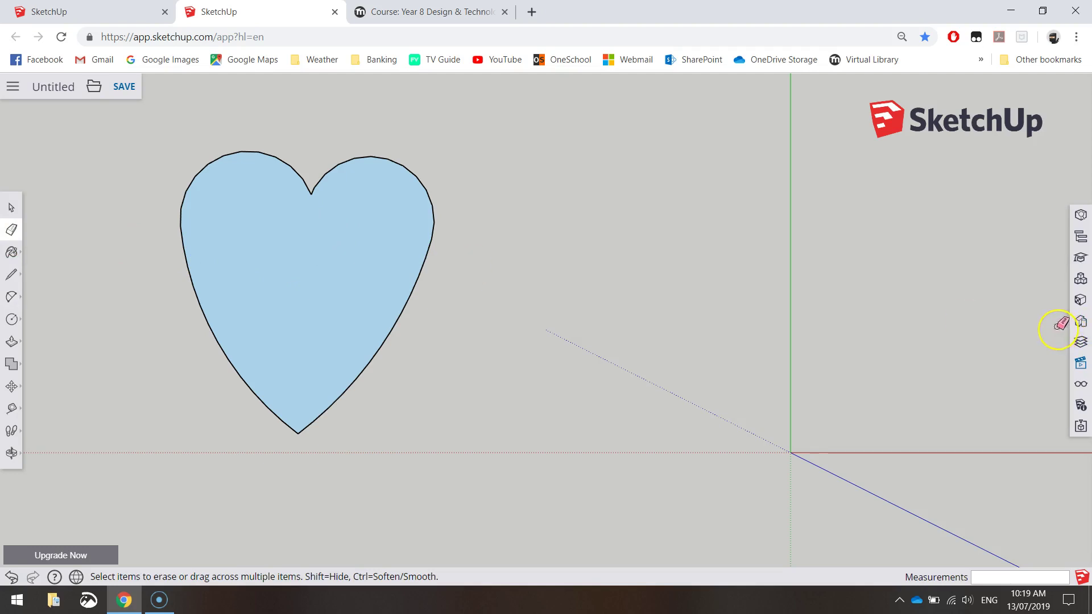
pyautogui.click(11, 208)
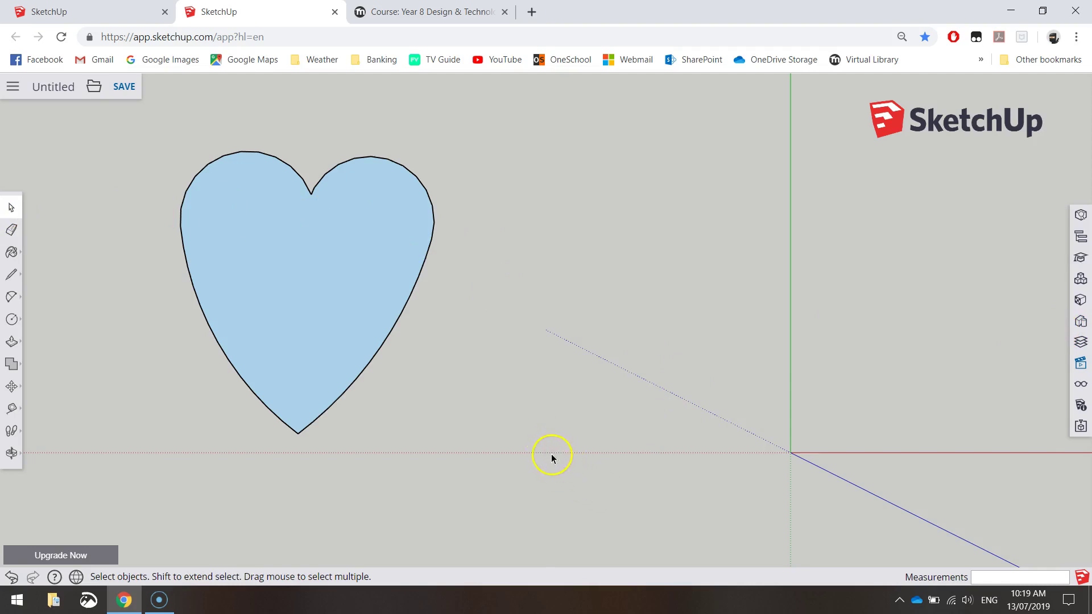
# - Orbit the view to see the flat heart at an angle in 3D
pyautogui.click(11, 455)
pyautogui.moveTo(556, 446); pyautogui.dragTo(421, 69)
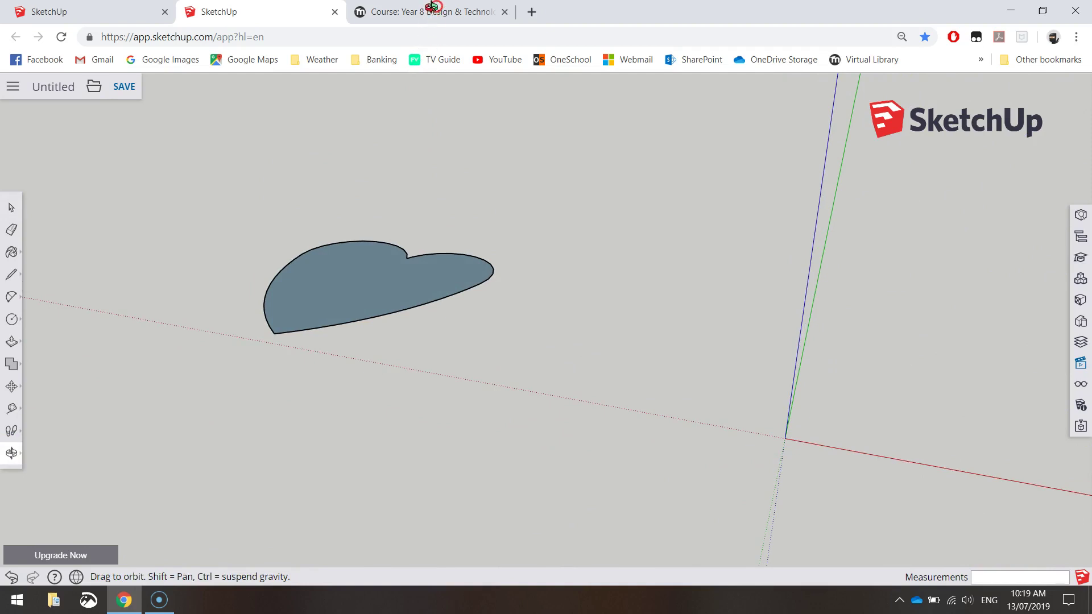
pyautogui.moveTo(456, 427); pyautogui.dragTo(448, 300, button='middle')
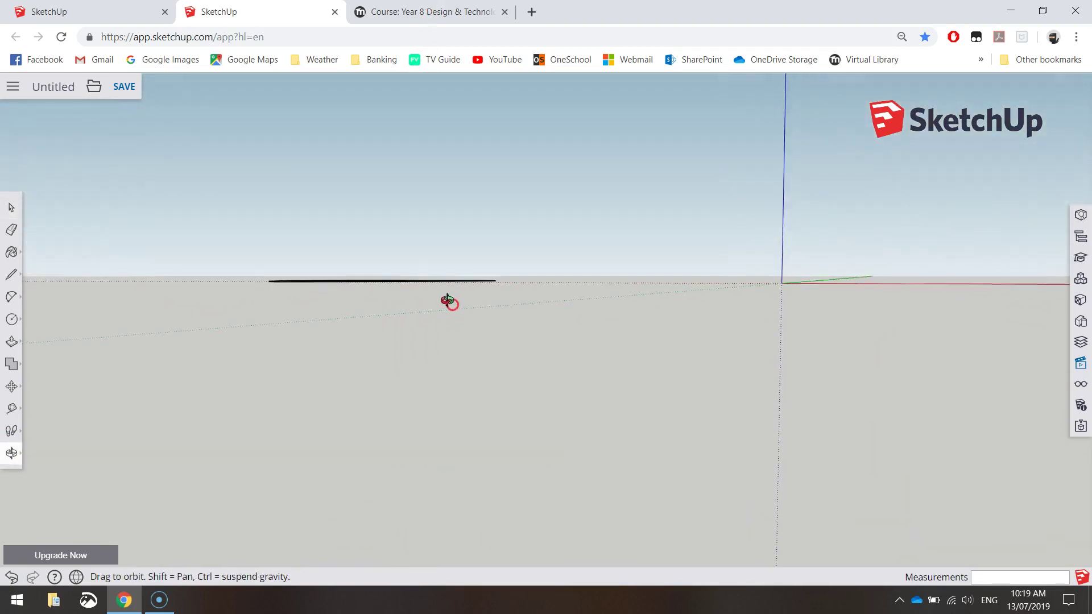
pyautogui.moveTo(448, 300); pyautogui.dragTo(428, 421)
pyautogui.press('space')
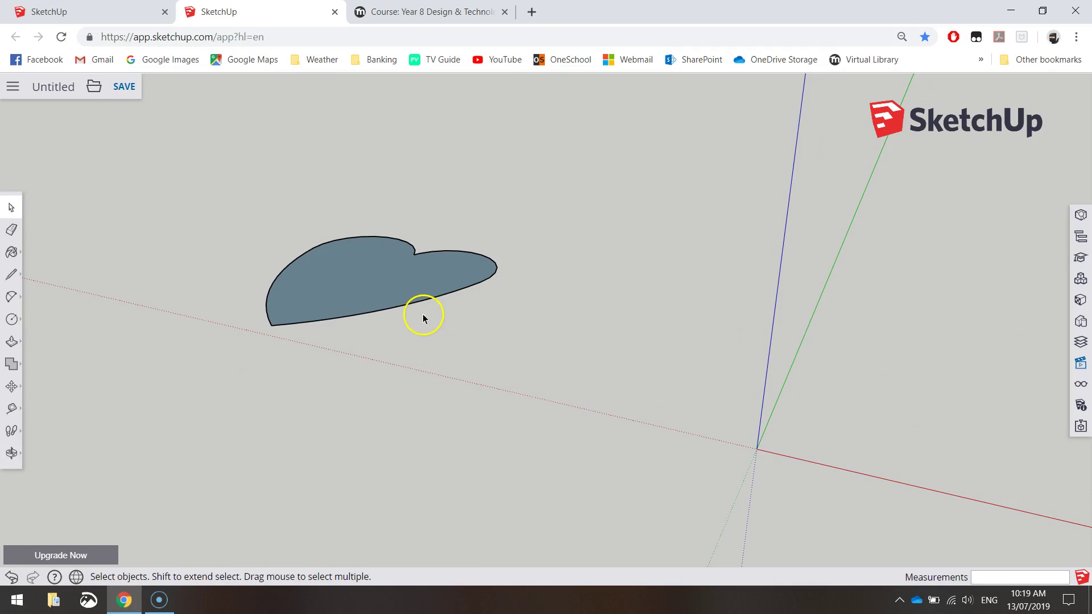
# - Push/Pull the heart face upward to give it thickness
pyautogui.click(12, 341)
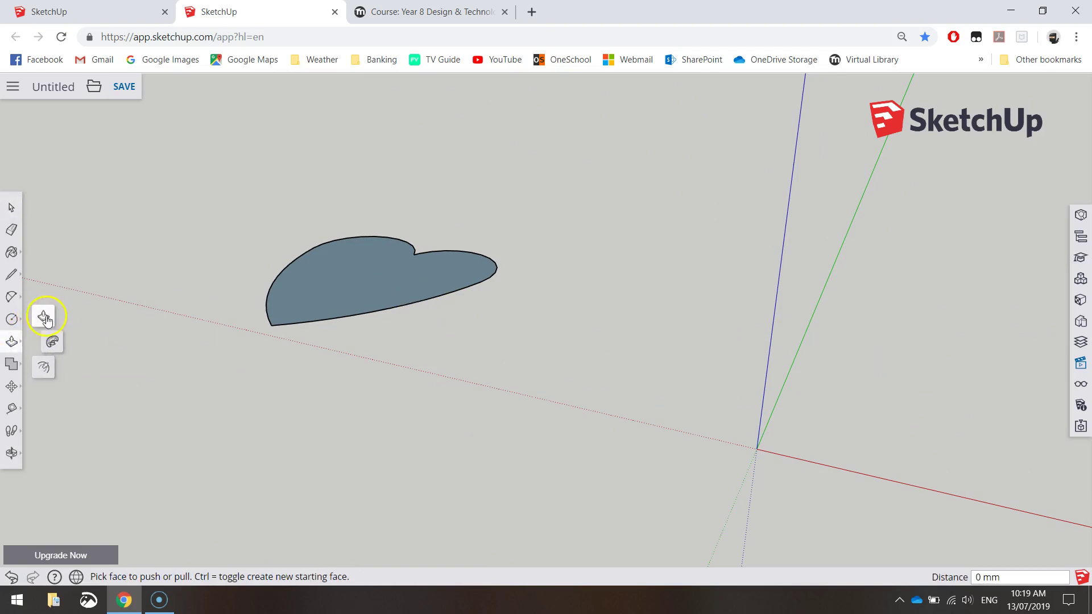
pyautogui.click(43, 316)
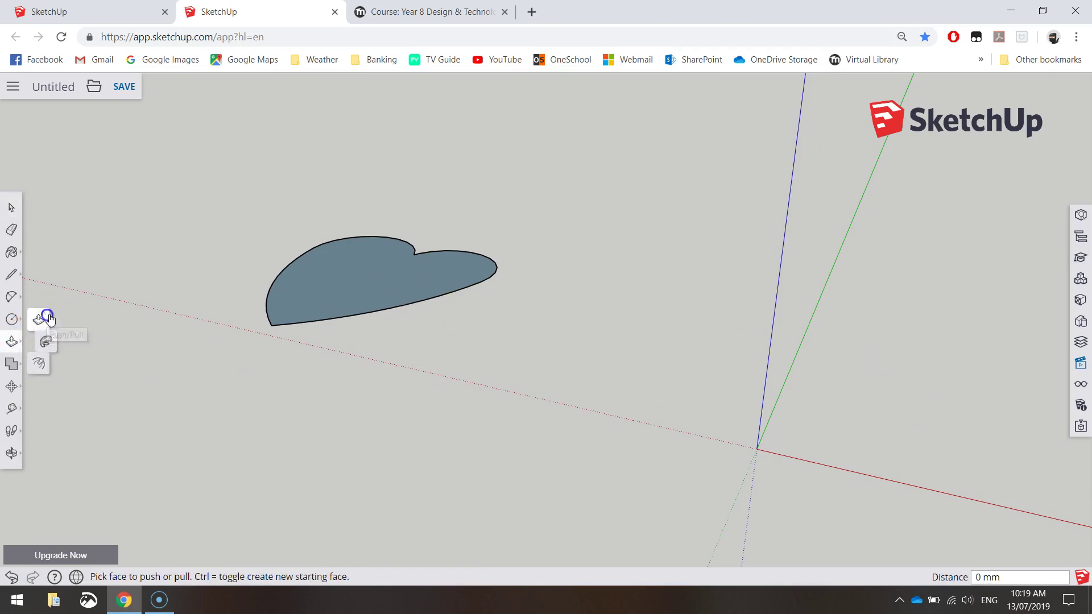
pyautogui.click(385, 288)
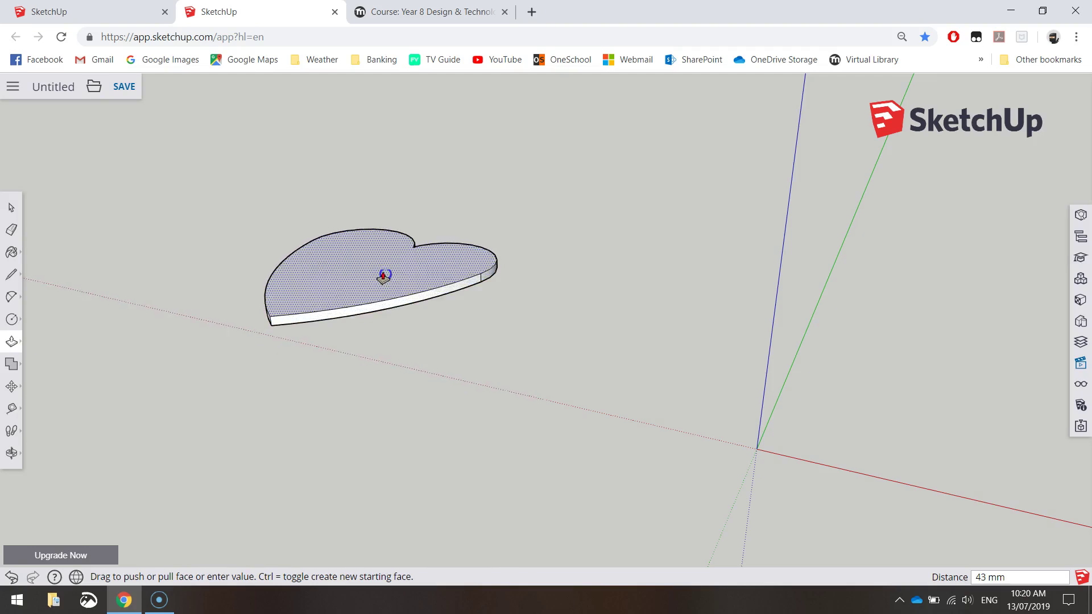
pyautogui.click(383, 277)
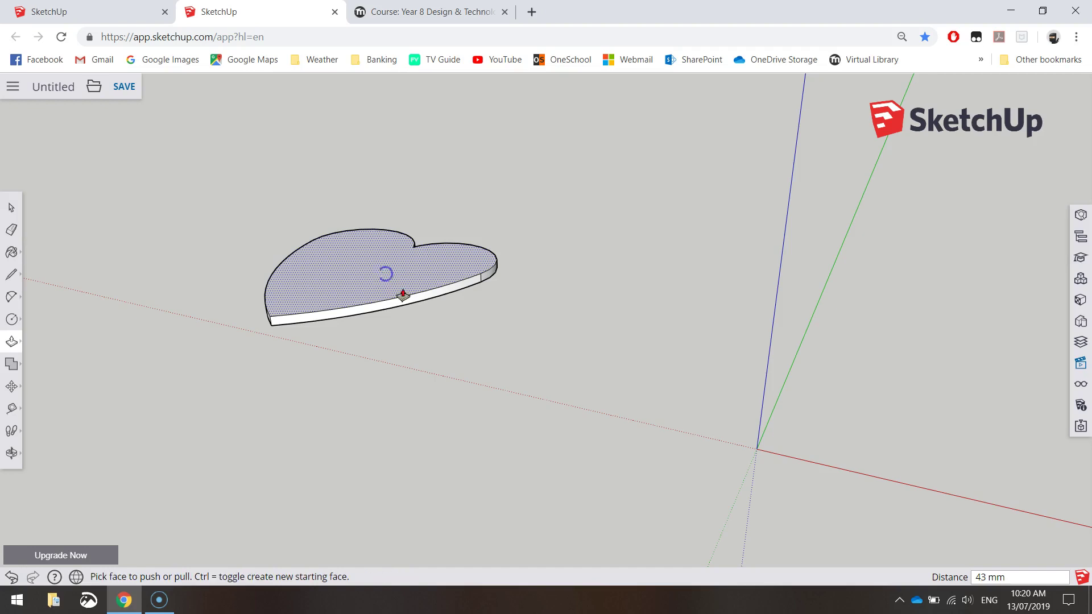
# - Extrude the heart's top face a further 18 mm and view the slab from above
pyautogui.click(998, 582)
pyautogui.click(991, 581)
pyautogui.click(371, 270)
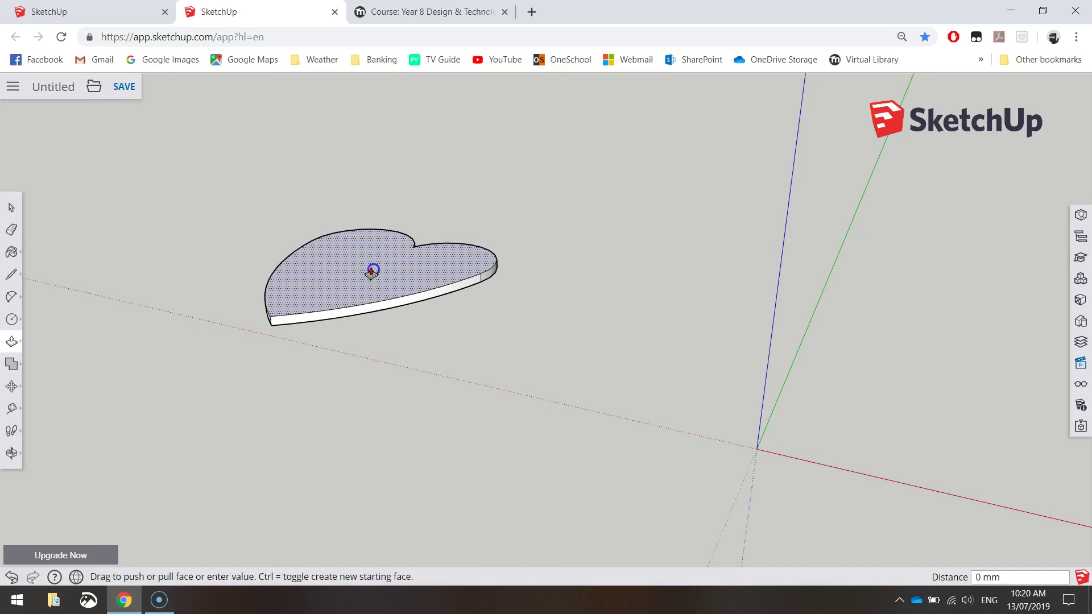
pyautogui.click(371, 268)
pyautogui.click(550, 283)
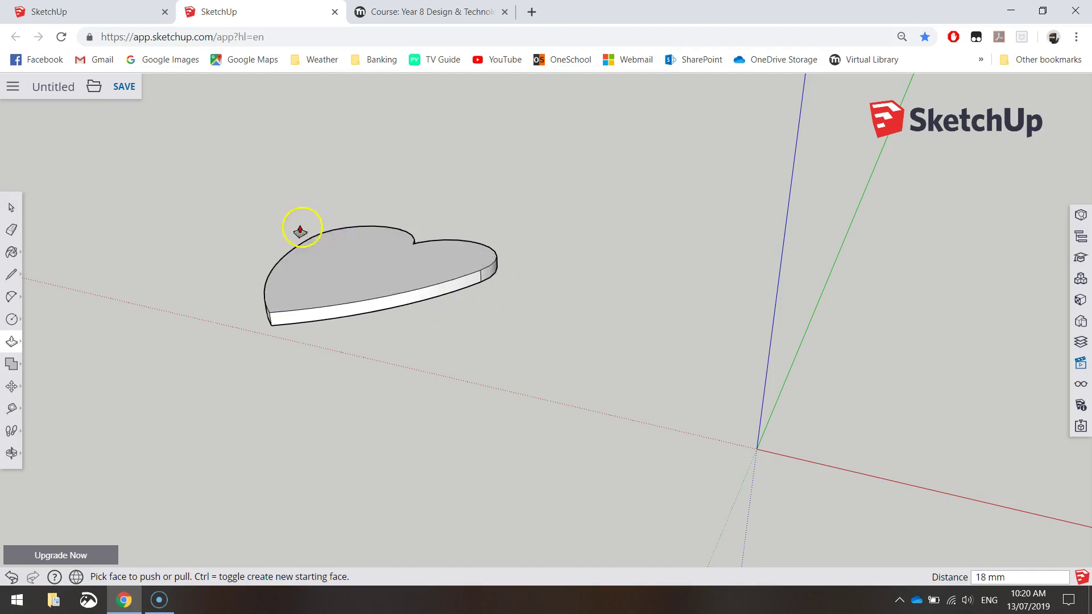
pyautogui.scroll(3, 293, 227)
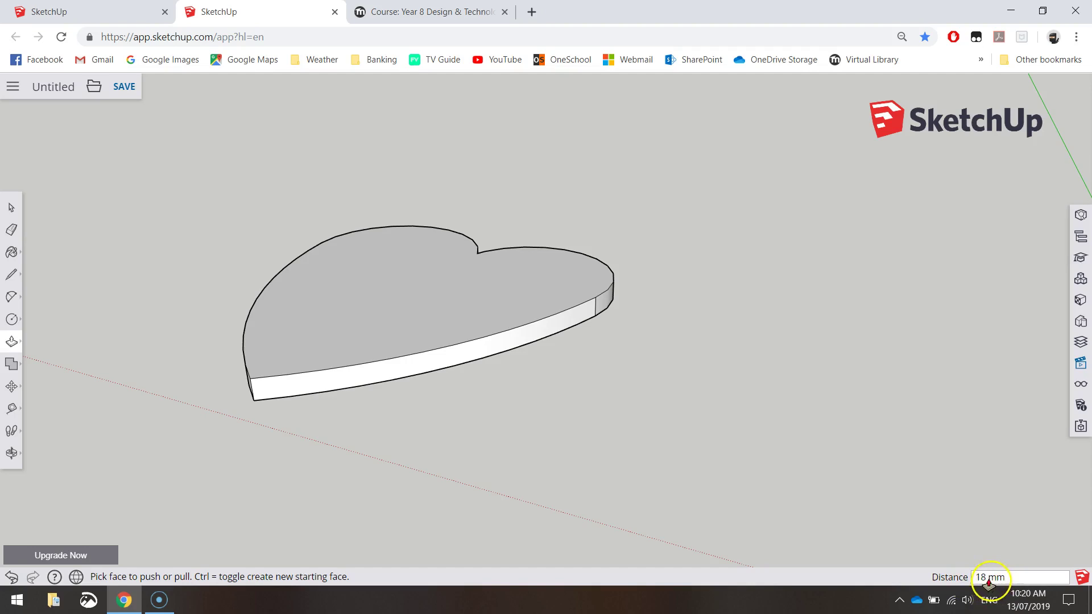
pyautogui.moveTo(300, 402); pyautogui.dragTo(439, 438, button='middle')
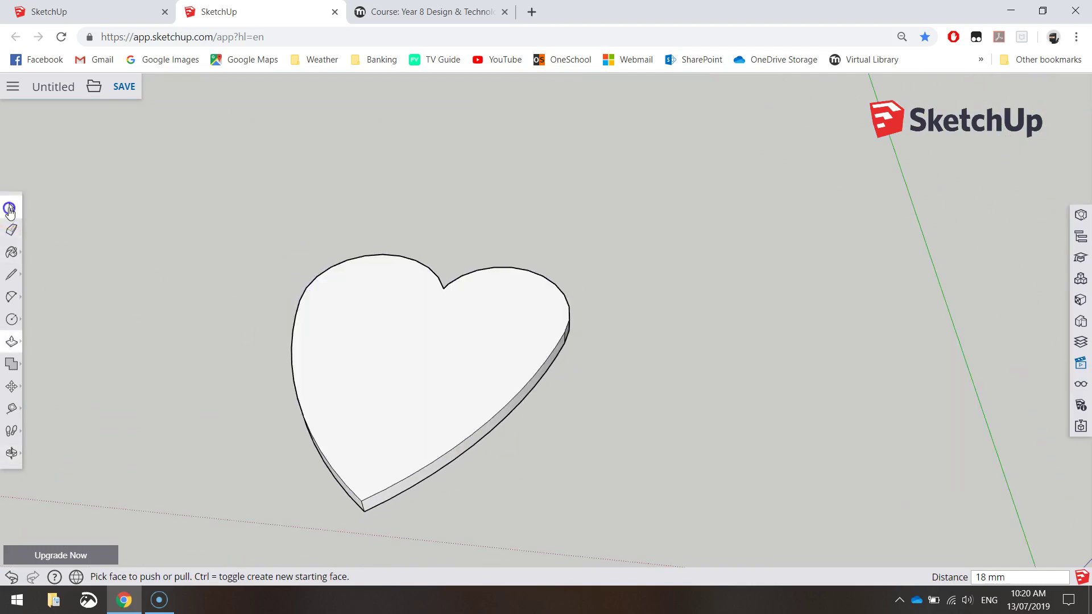
# - Select the entire heart slab and make it a component named 'Heart'
pyautogui.press('space')
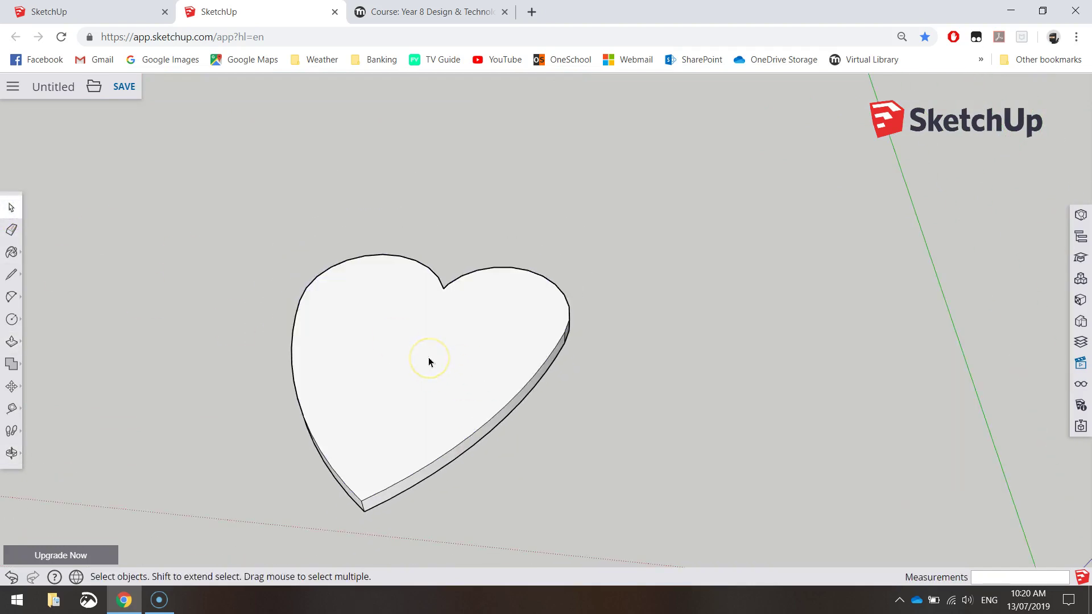
pyautogui.moveTo(524, 374); pyautogui.dragTo(477, 337, button='middle')
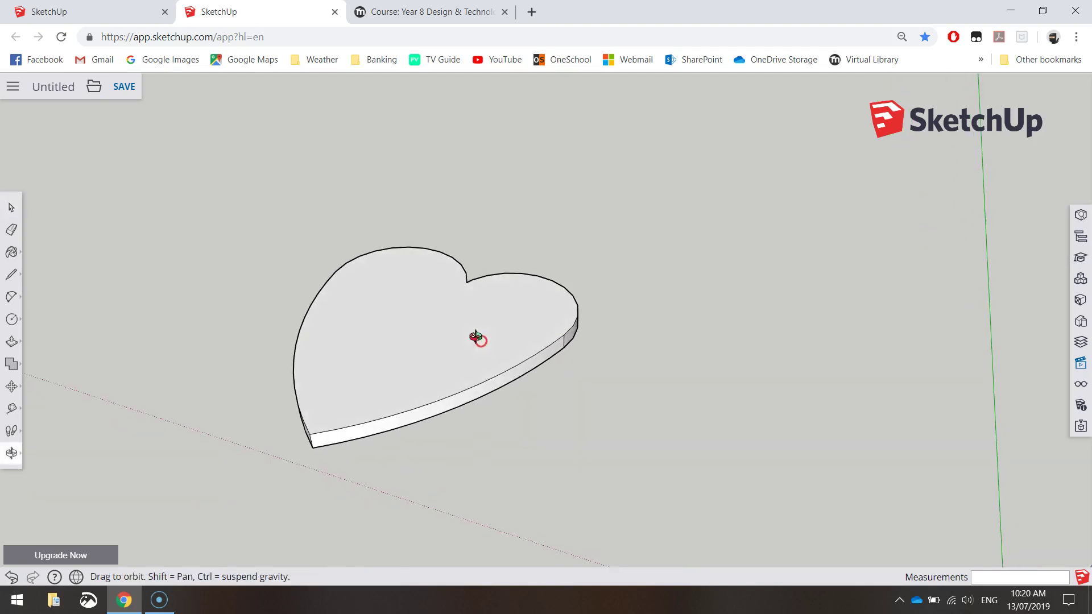
pyautogui.tripleClick(401, 338)
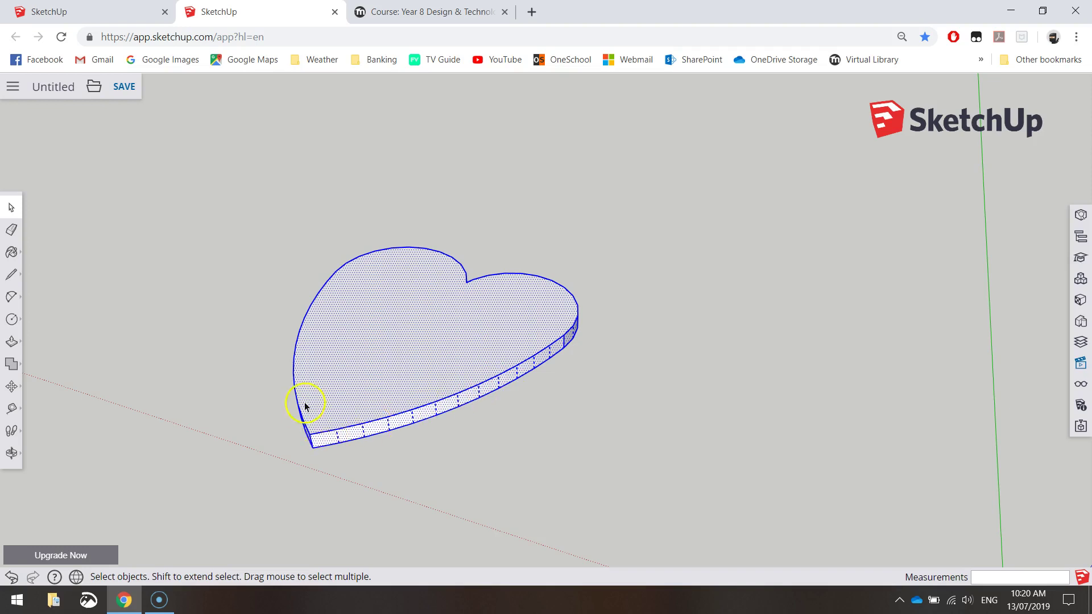
pyautogui.moveTo(305, 405); pyautogui.dragTo(344, 519, button='middle')
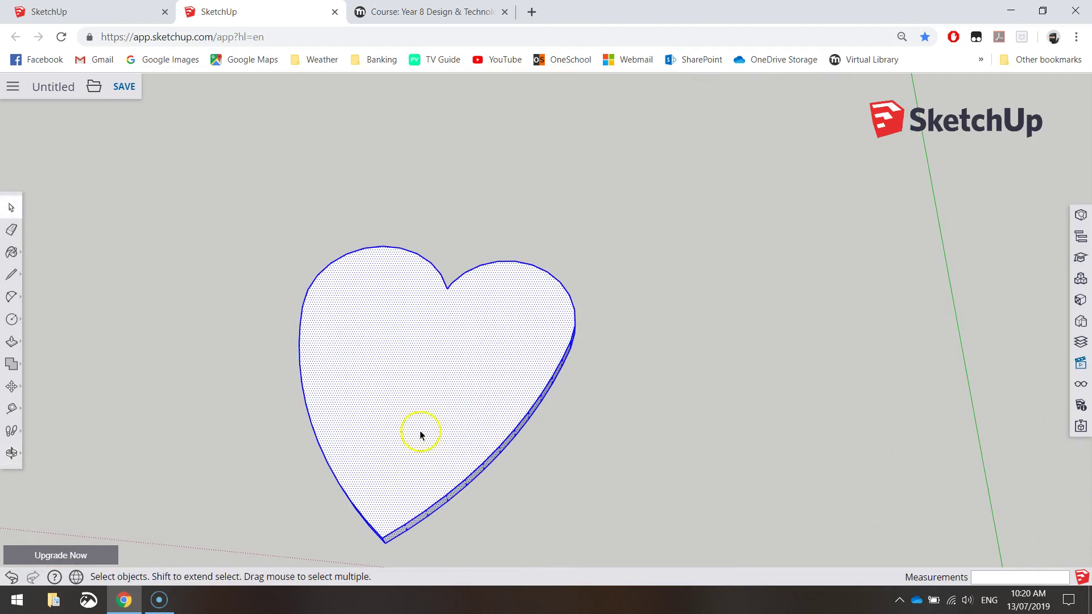
pyautogui.rightClick(399, 303)
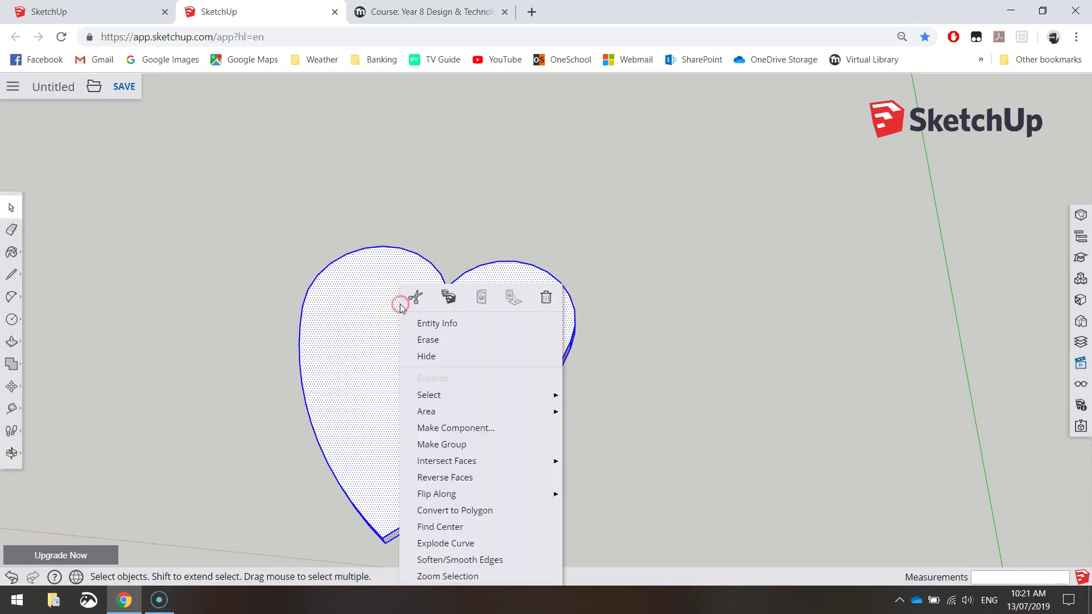
pyautogui.click(463, 428)
pyautogui.write('hEART')
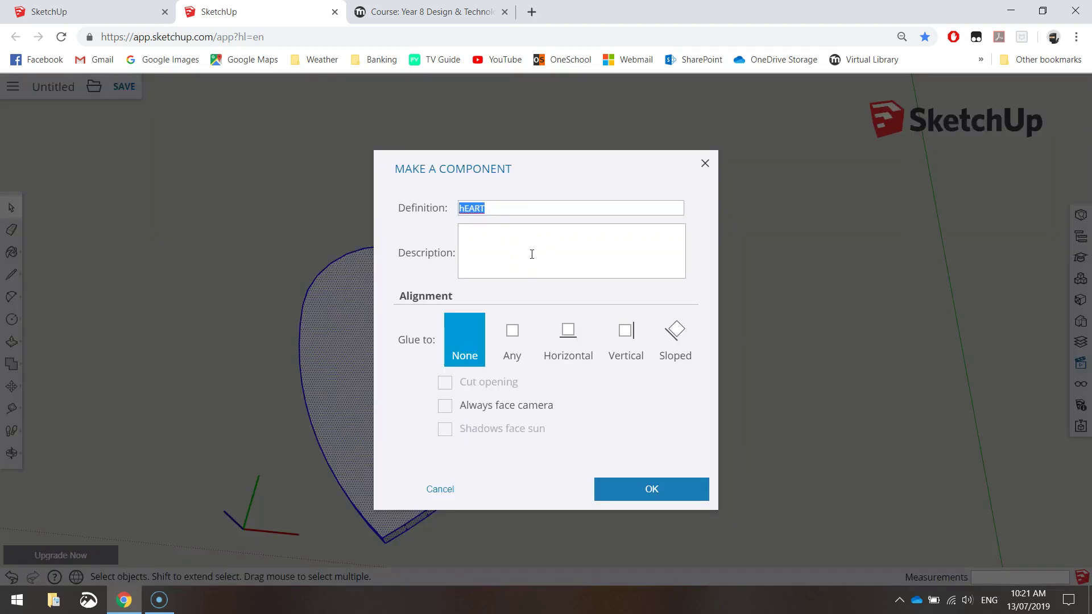
pyautogui.click(694, 484)
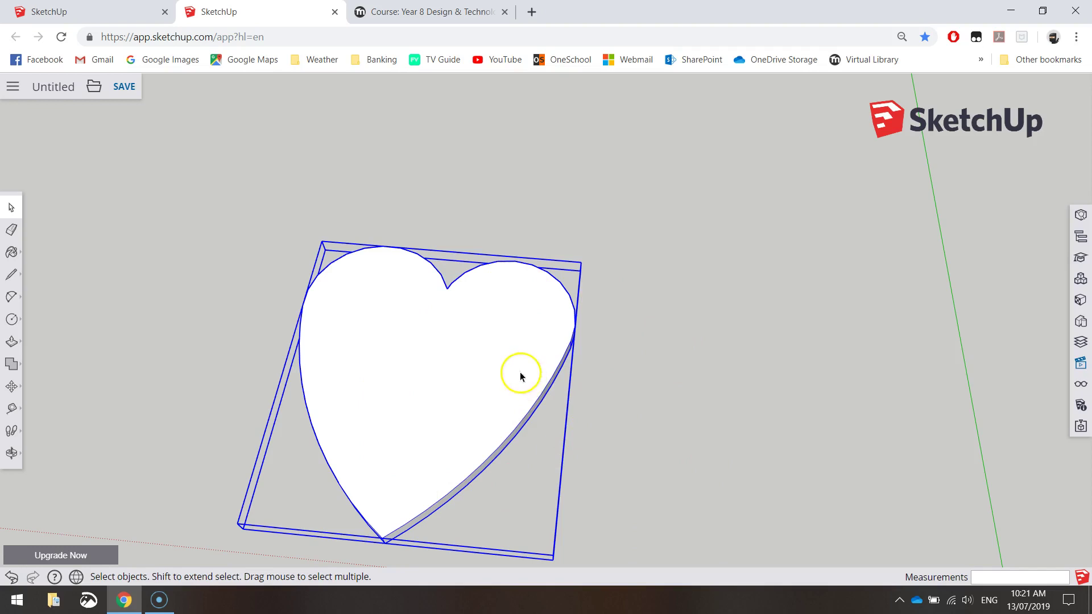
# - Paint the Heart component with a pink swatch from the Colors materials
pyautogui.click(13, 252)
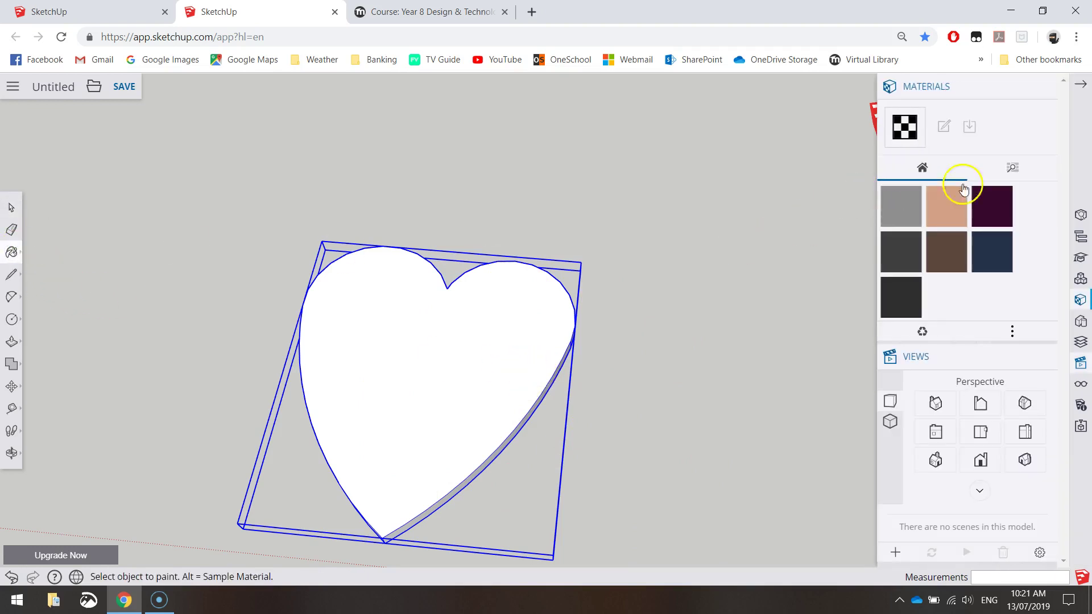
pyautogui.click(1014, 167)
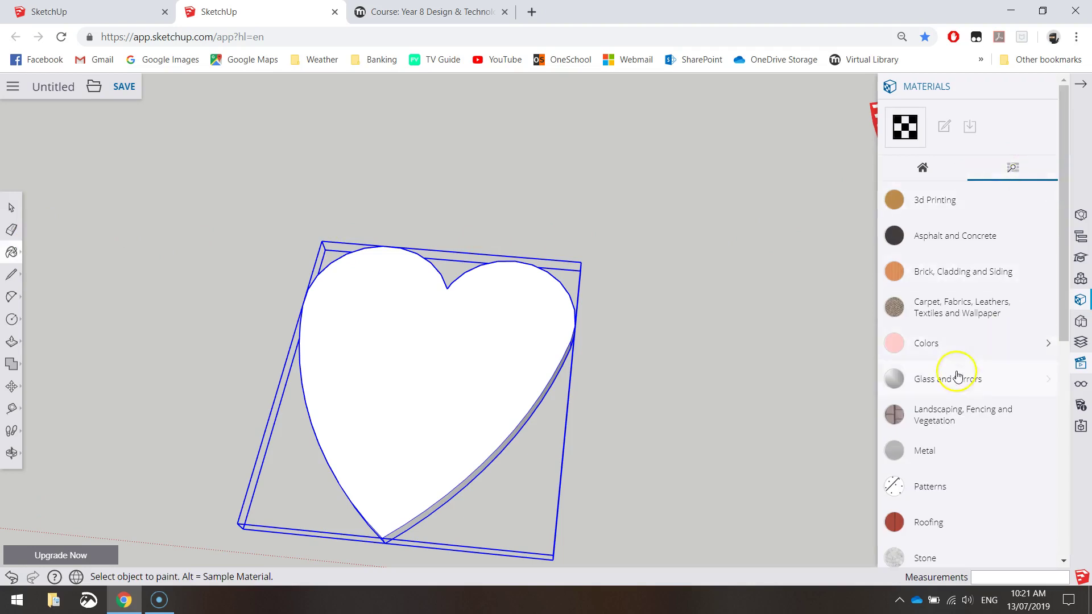
pyautogui.click(950, 343)
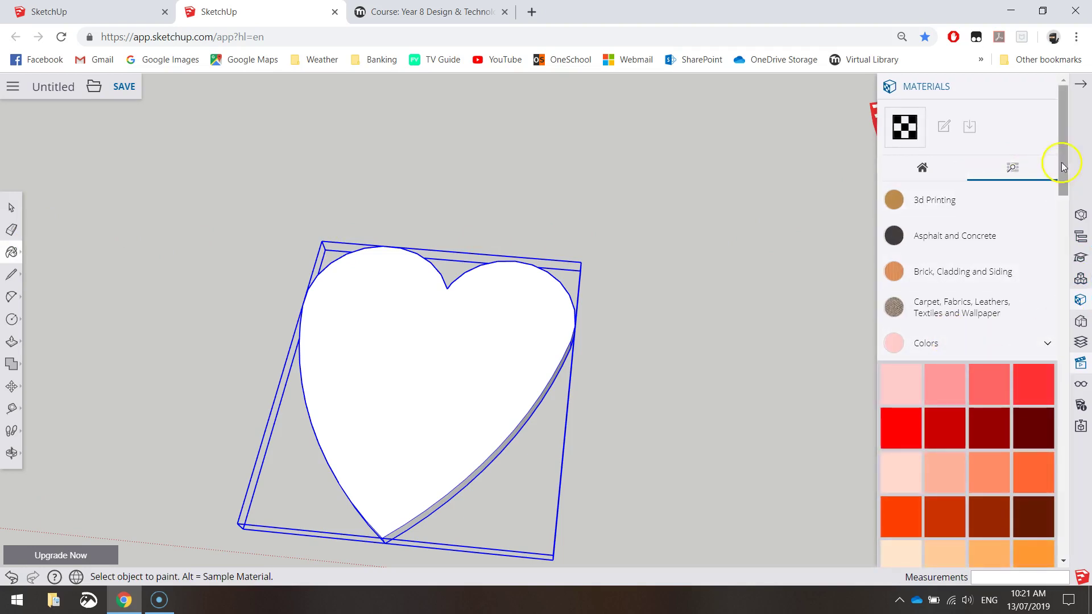
pyautogui.moveTo(1063, 158); pyautogui.dragTo(1079, 394)
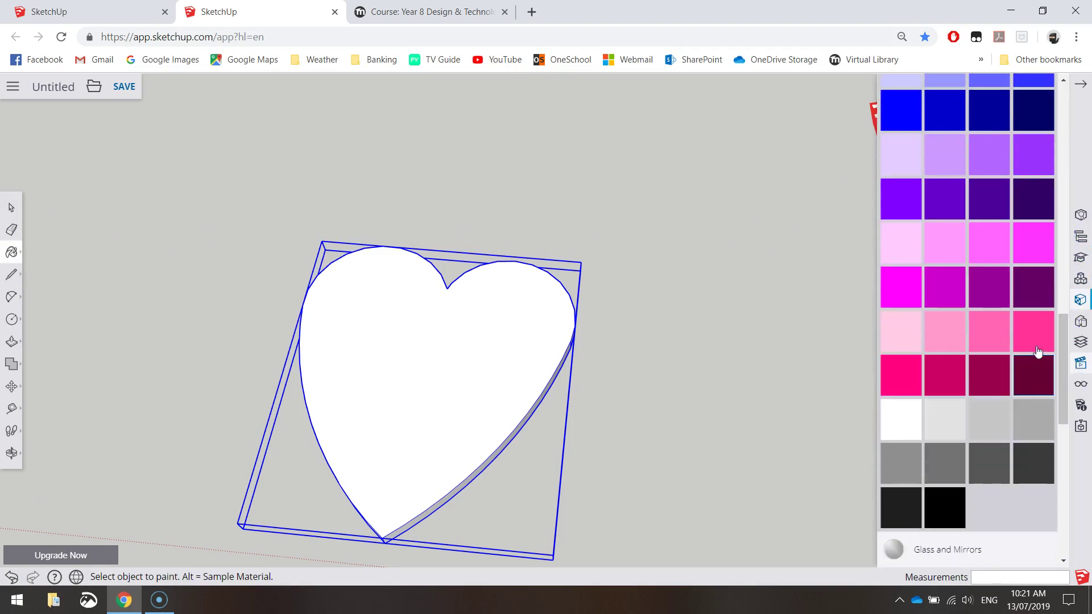
pyautogui.click(996, 229)
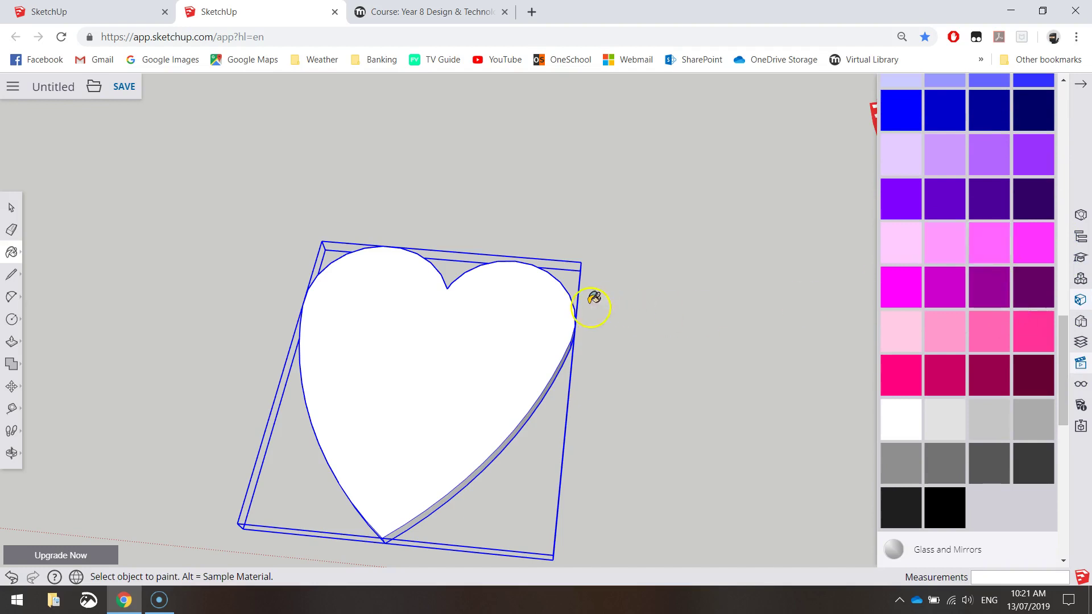
pyautogui.click(497, 318)
pyautogui.click(13, 212)
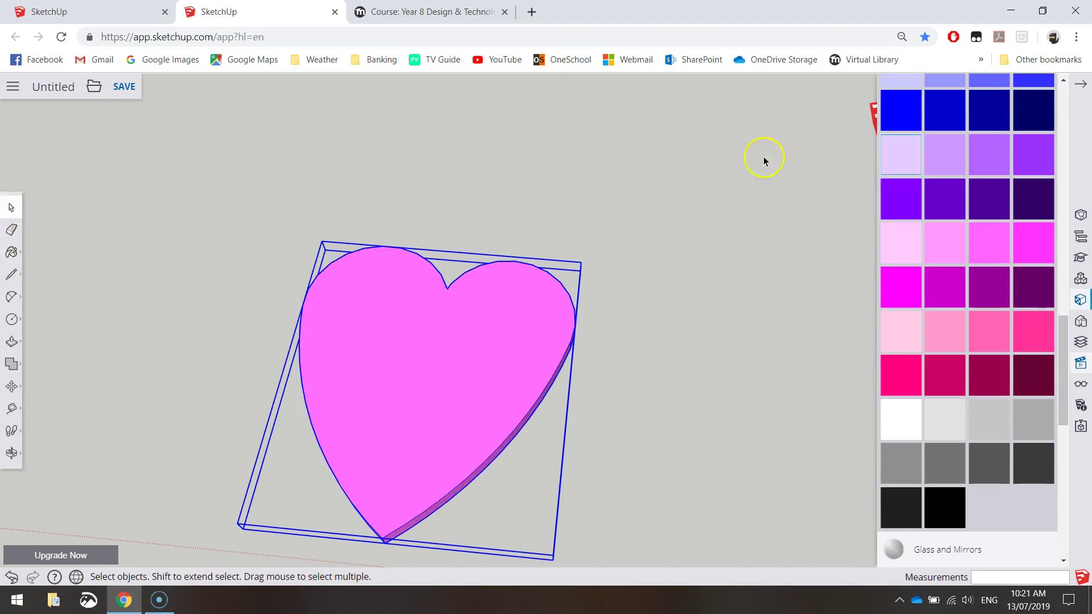
pyautogui.click(1081, 86)
# - Orbit around the pink heart to inspect it from low side and front angles
pyautogui.press('o')
pyautogui.moveTo(668, 428); pyautogui.dragTo(678, 391)
pyautogui.press('space')
pyautogui.click(710, 357)
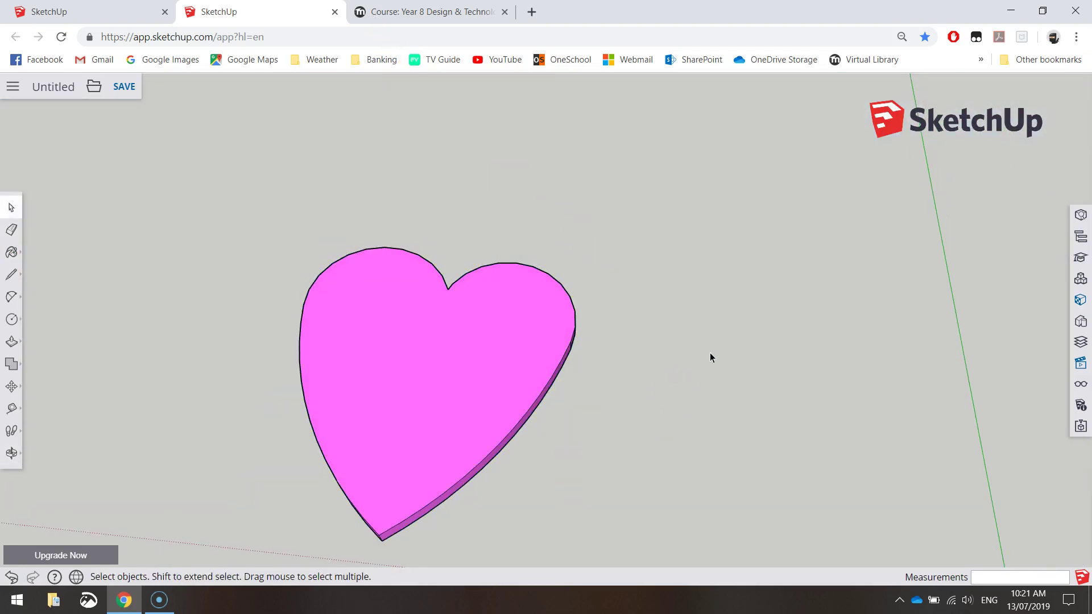
pyautogui.moveTo(605, 470); pyautogui.dragTo(646, 487, button='middle')
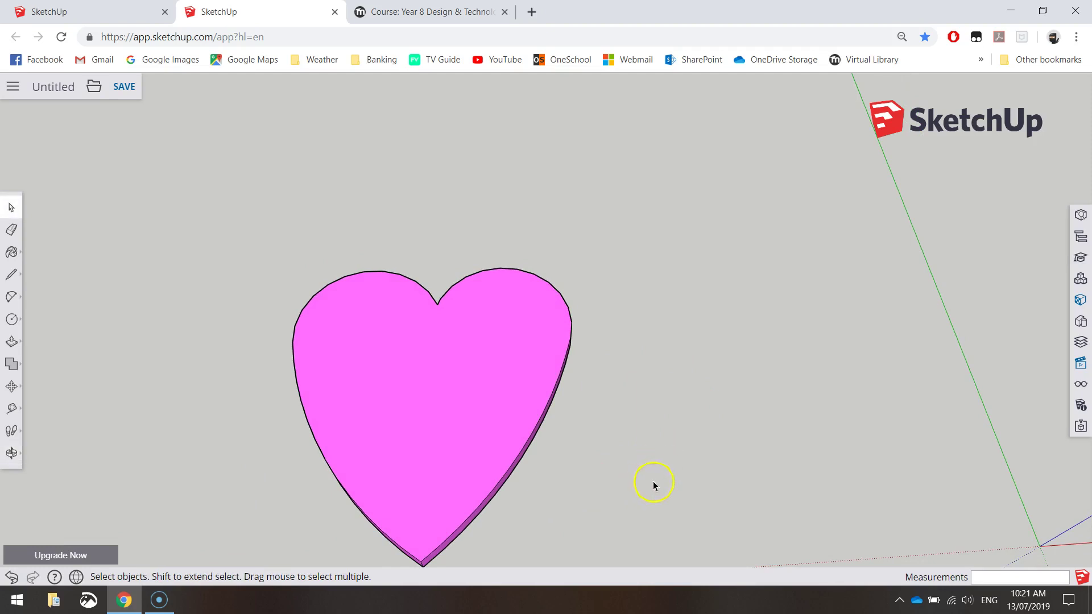
pyautogui.moveTo(581, 520); pyautogui.dragTo(588, 439, button='middle')
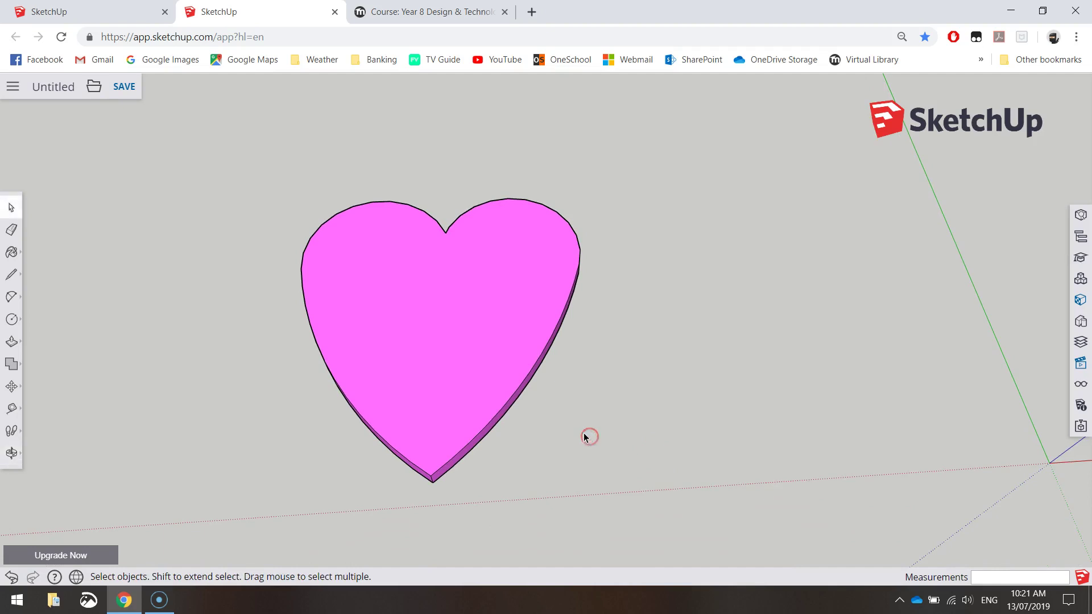
# - Create 3D text LOVE using the Oswald font in Bold style
pyautogui.click(12, 322)
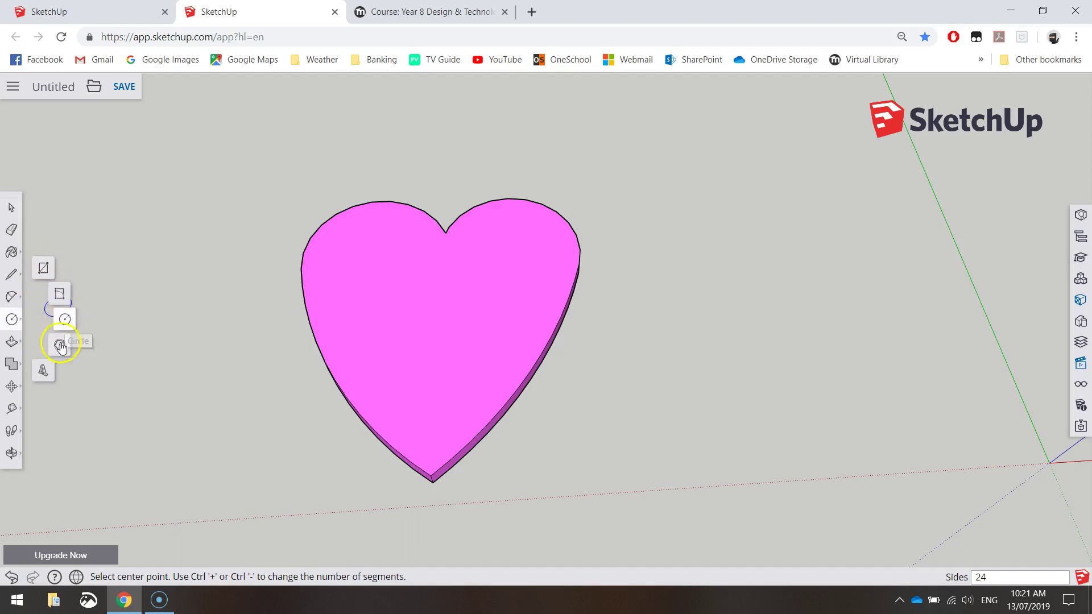
pyautogui.click(43, 376)
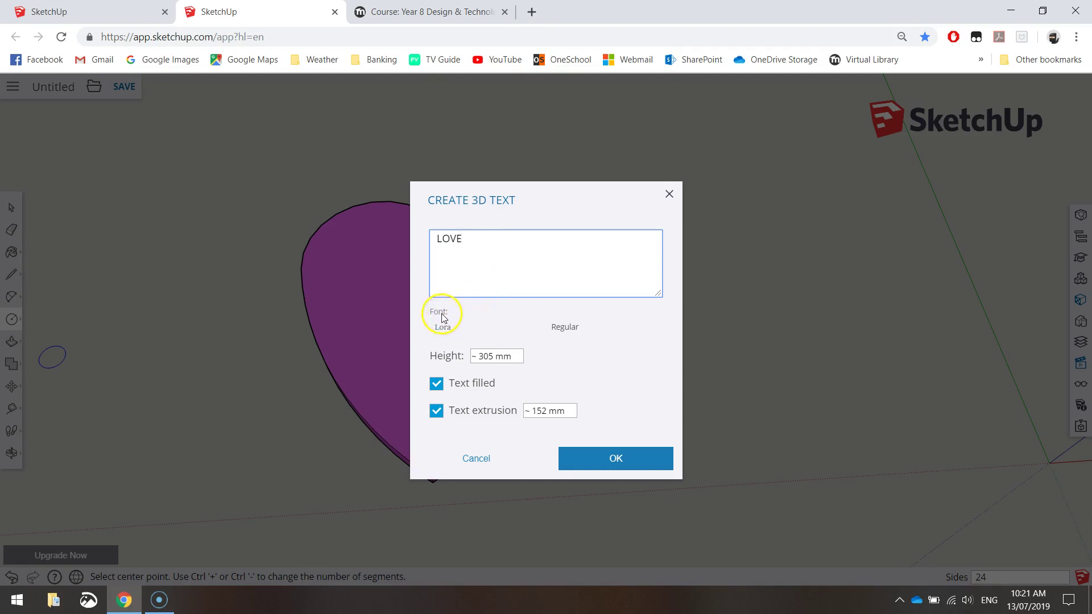
pyautogui.click(448, 330)
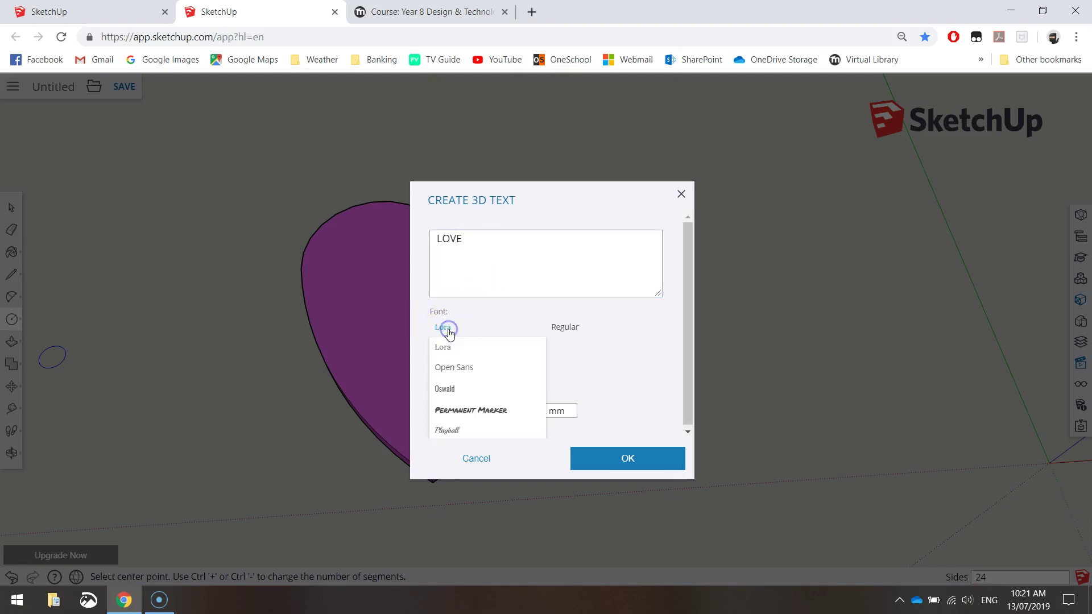
pyautogui.click(446, 389)
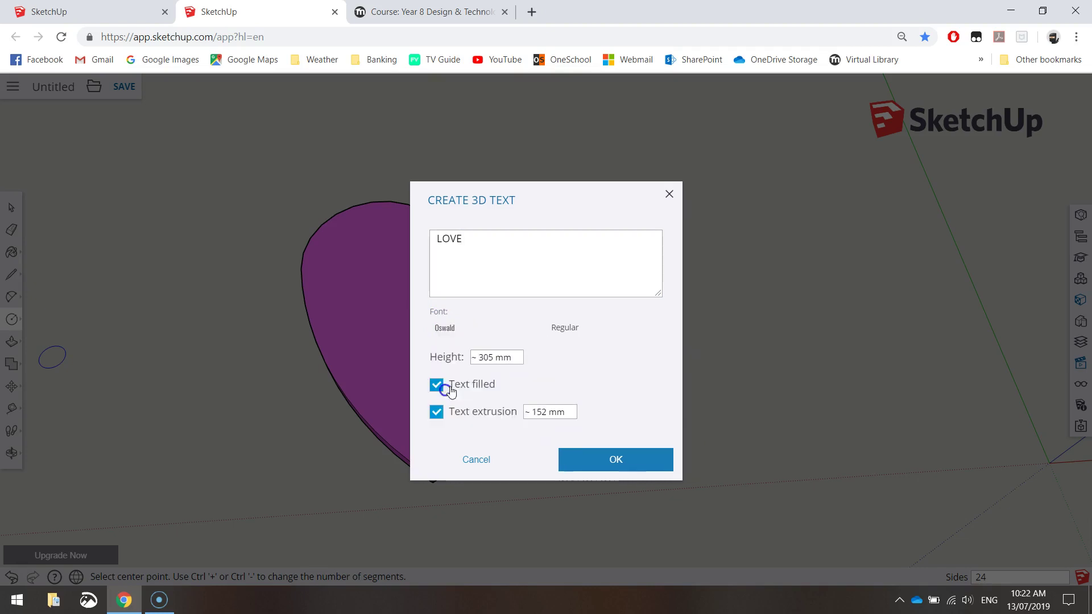
pyautogui.click(571, 328)
pyautogui.click(565, 369)
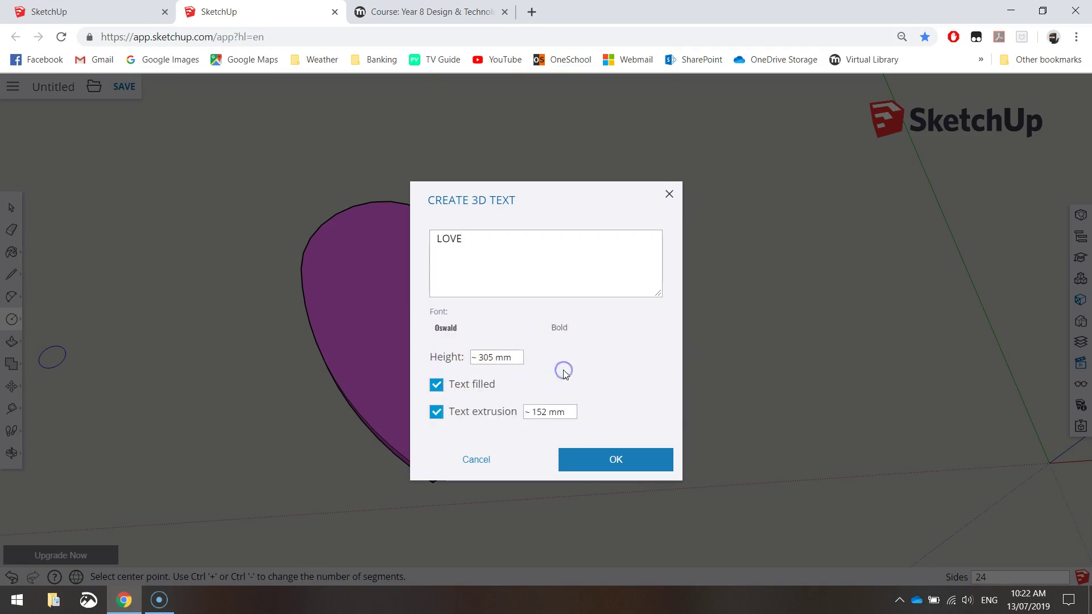
pyautogui.click(626, 460)
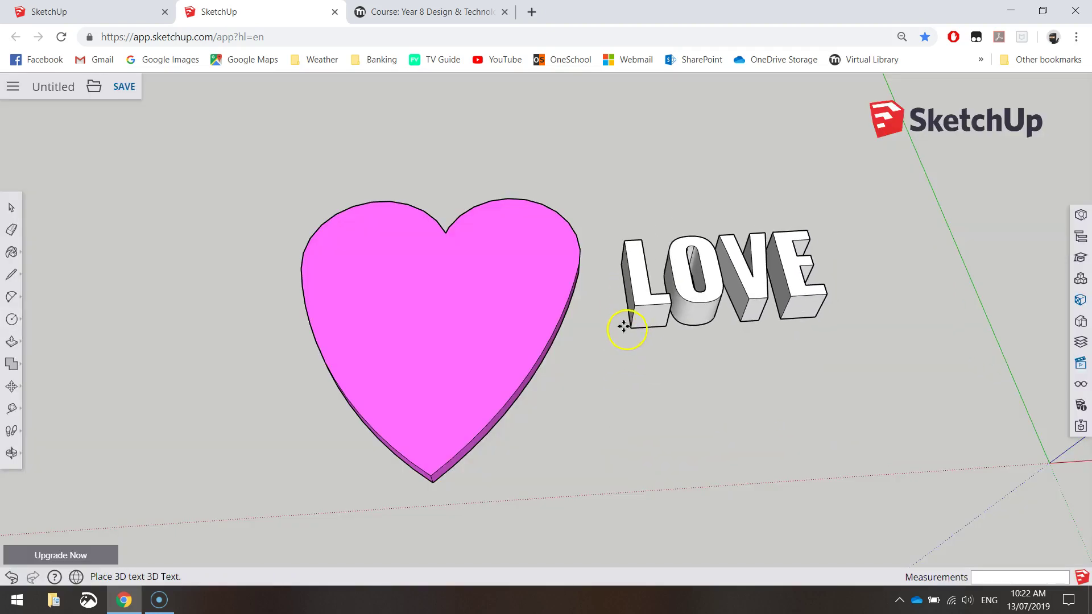
# - Place the LOVE text on the heart and scale its height down to about 0.21
pyautogui.click(340, 339)
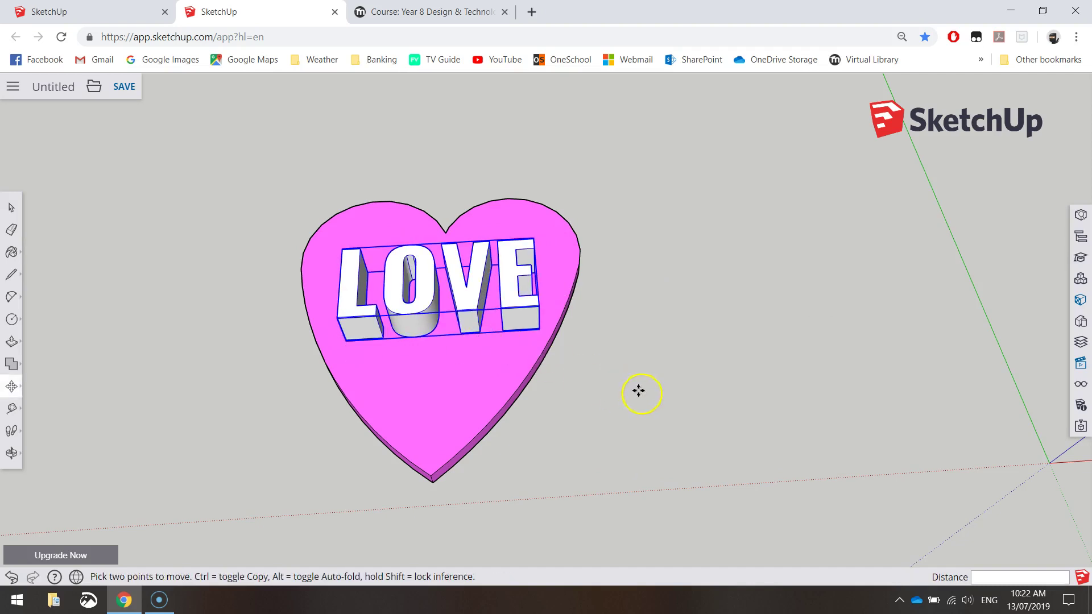
pyautogui.moveTo(685, 414); pyautogui.dragTo(500, 256, button='middle')
pyautogui.scroll(3, 517, 305)
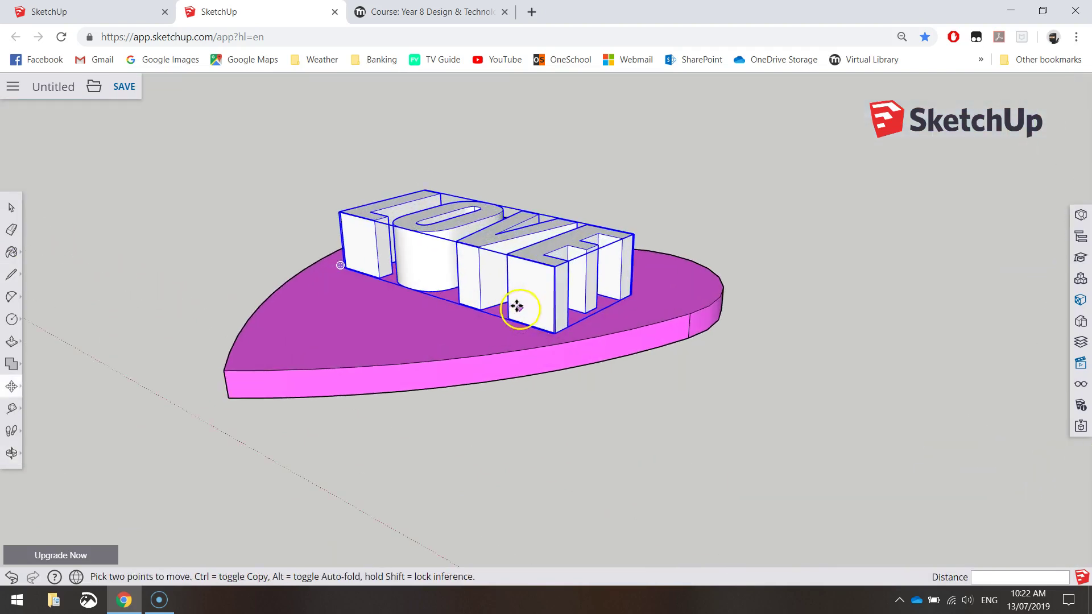
pyautogui.moveTo(13, 390)
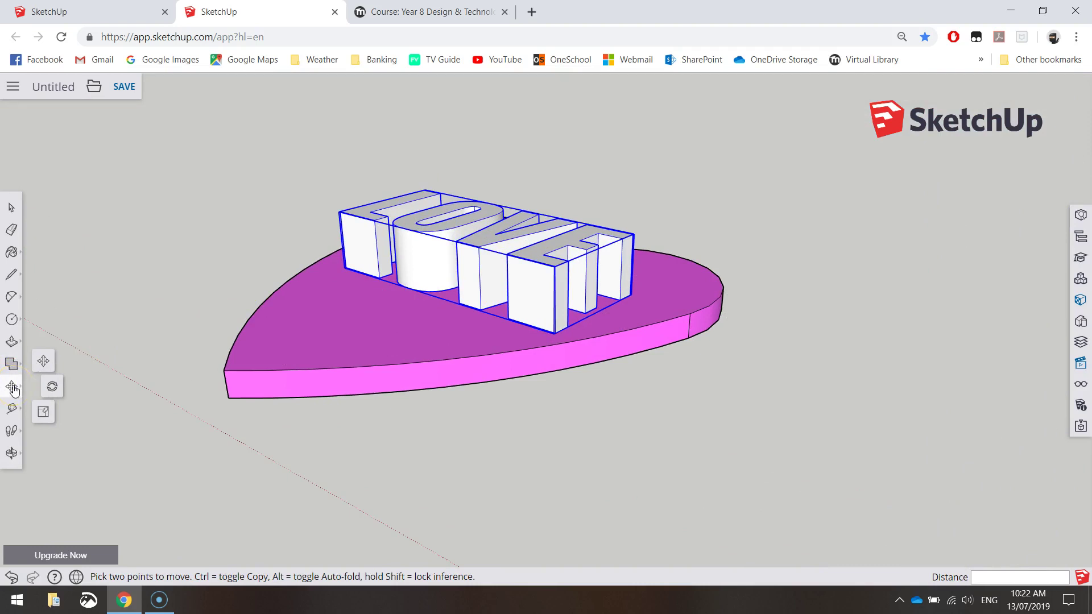
pyautogui.click(44, 414)
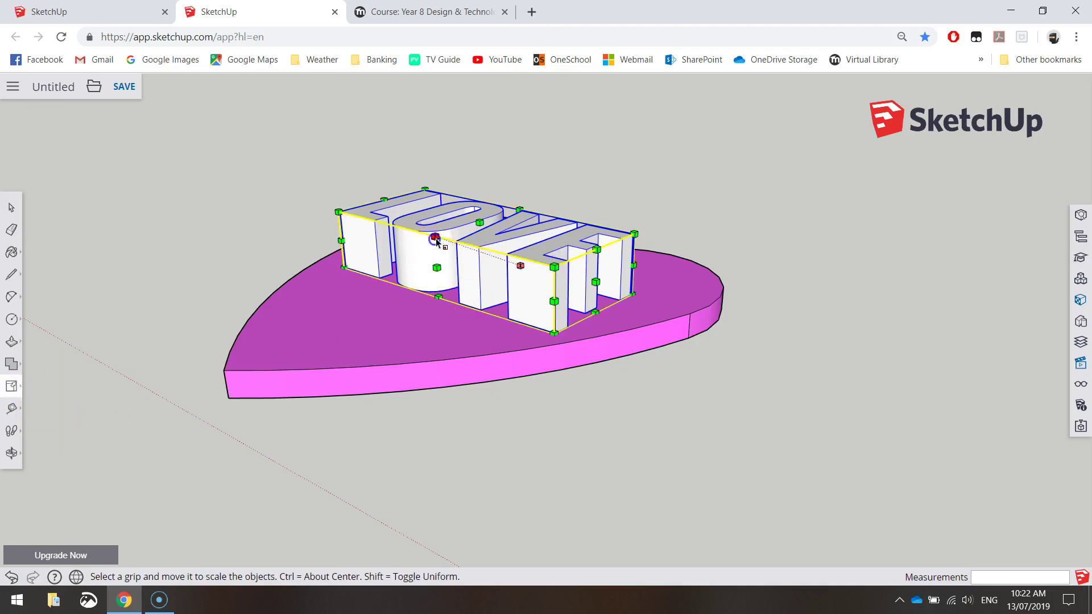
pyautogui.moveTo(435, 237); pyautogui.dragTo(437, 292)
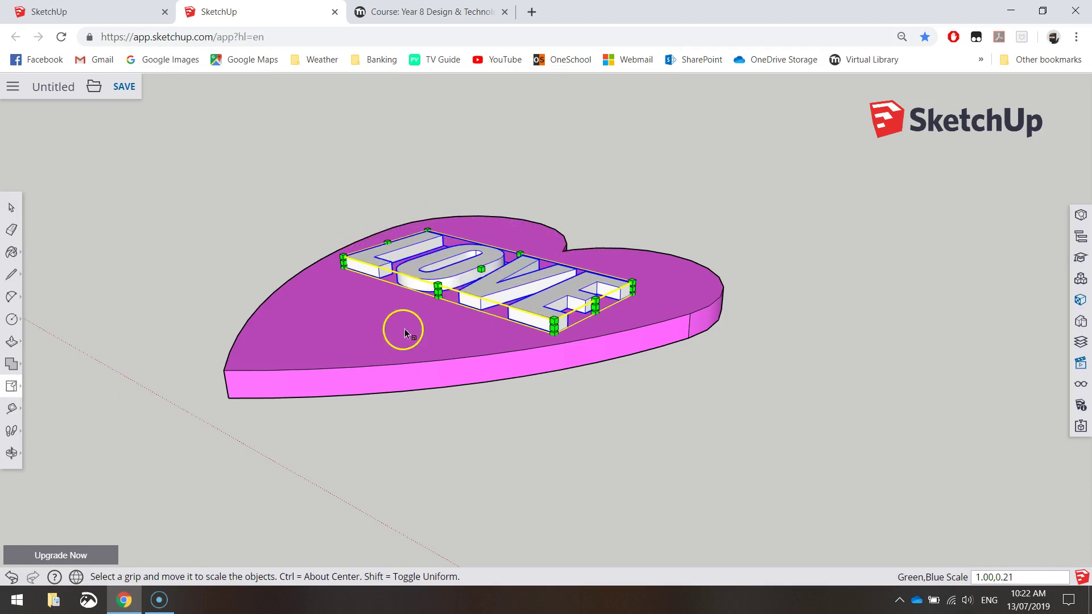
pyautogui.moveTo(402, 329); pyautogui.dragTo(578, 568, button='middle')
pyautogui.moveTo(617, 262)
pyautogui.mouseDown()
pyautogui.moveTo(638, 236)
pyautogui.moveTo(621, 261)
pyautogui.mouseUp()
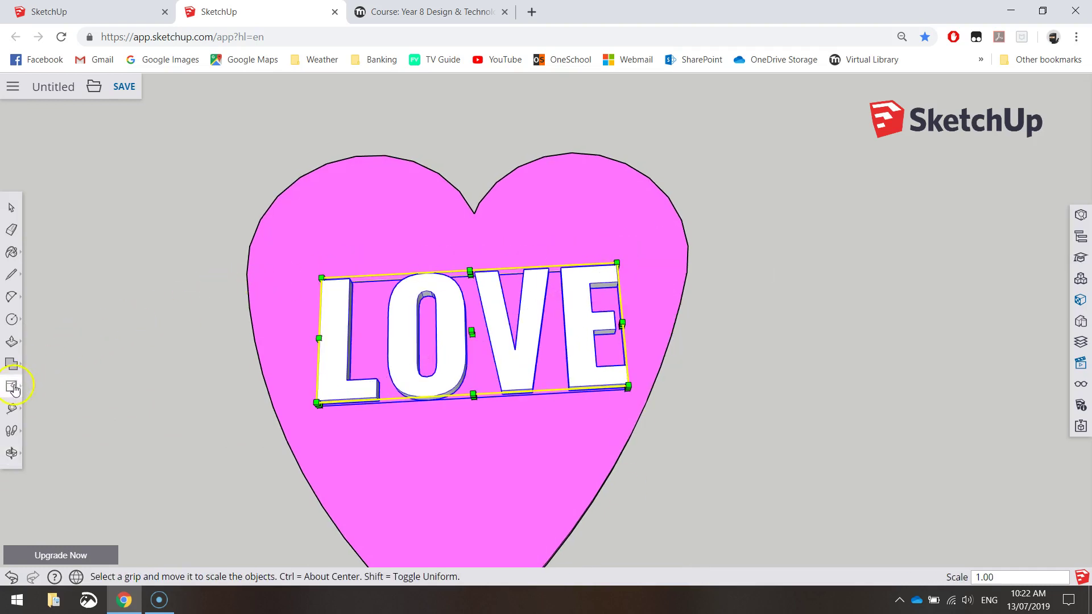
# - In Top view, move the LOVE text about 44 mm higher to centre it on the heart
pyautogui.click(47, 360)
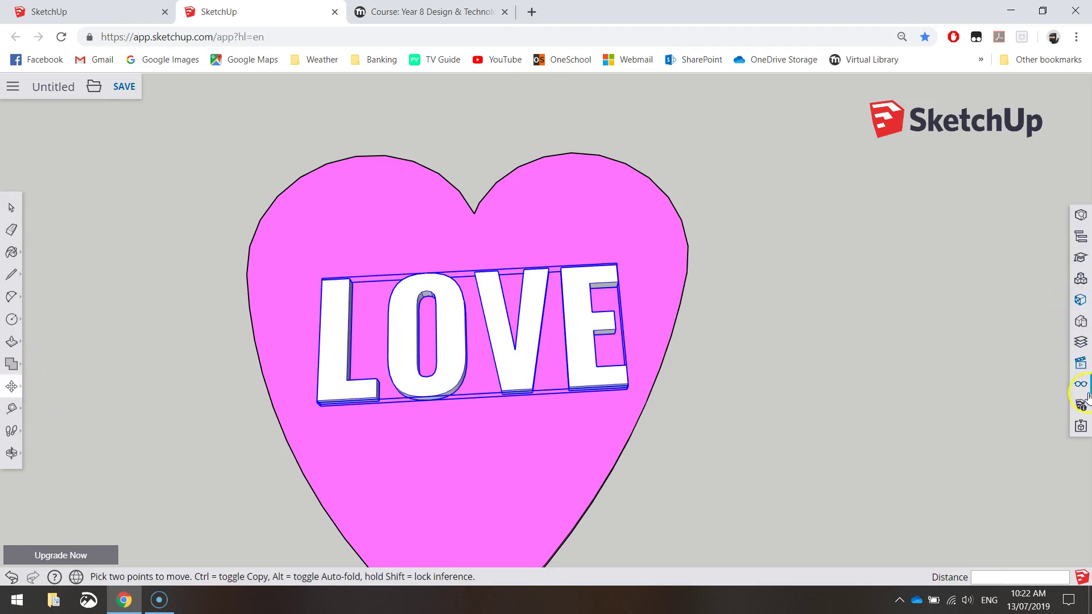
pyautogui.click(1080, 364)
pyautogui.click(979, 435)
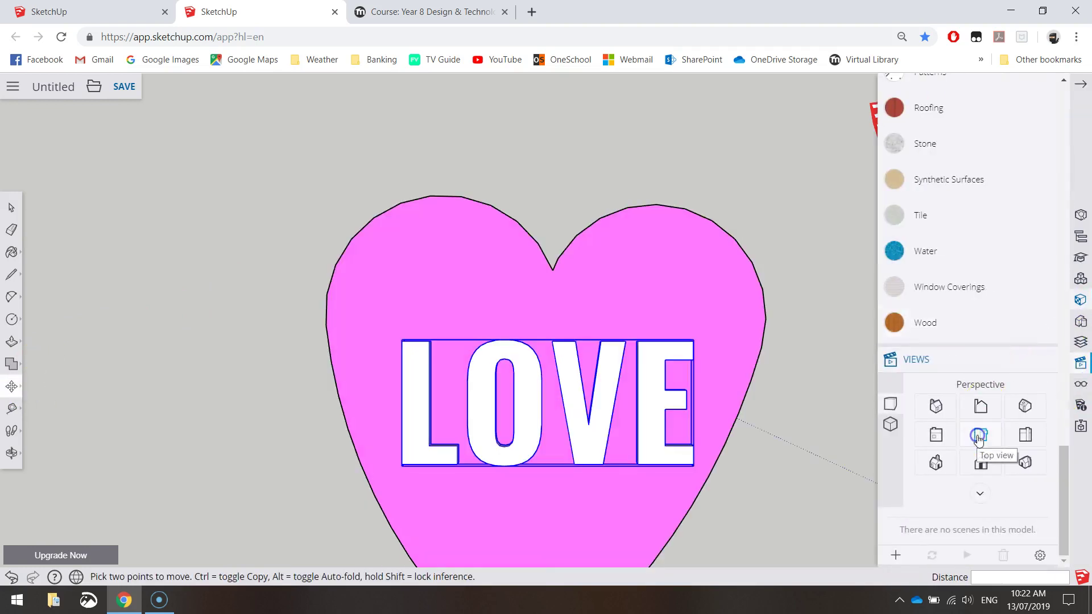
pyautogui.scroll(-2, 780, 461)
pyautogui.moveTo(749, 475); pyautogui.dragTo(629, 363, button='middle')
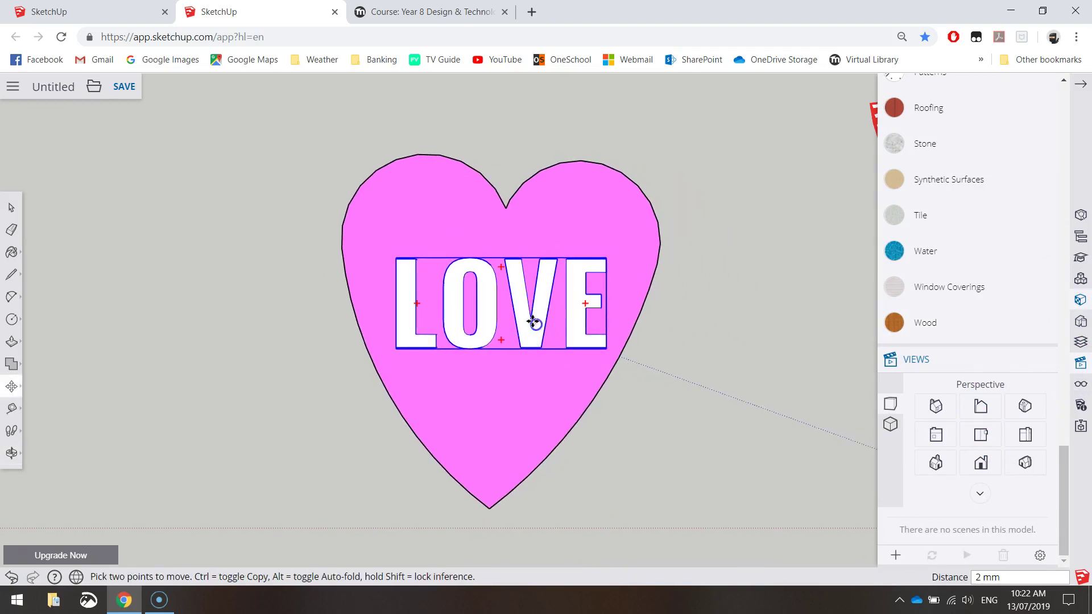
pyautogui.moveTo(533, 322); pyautogui.dragTo(529, 309)
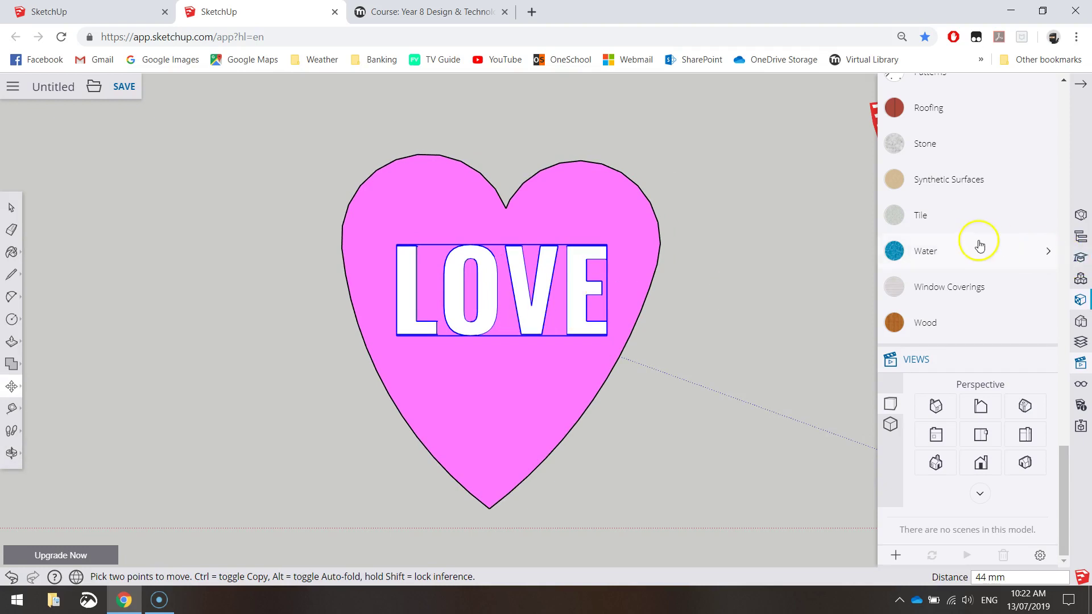
# - Scroll the Materials panel to the Colors swatch grid
pyautogui.scroll(9, 974, 244)
pyautogui.scroll(10, 984, 250)
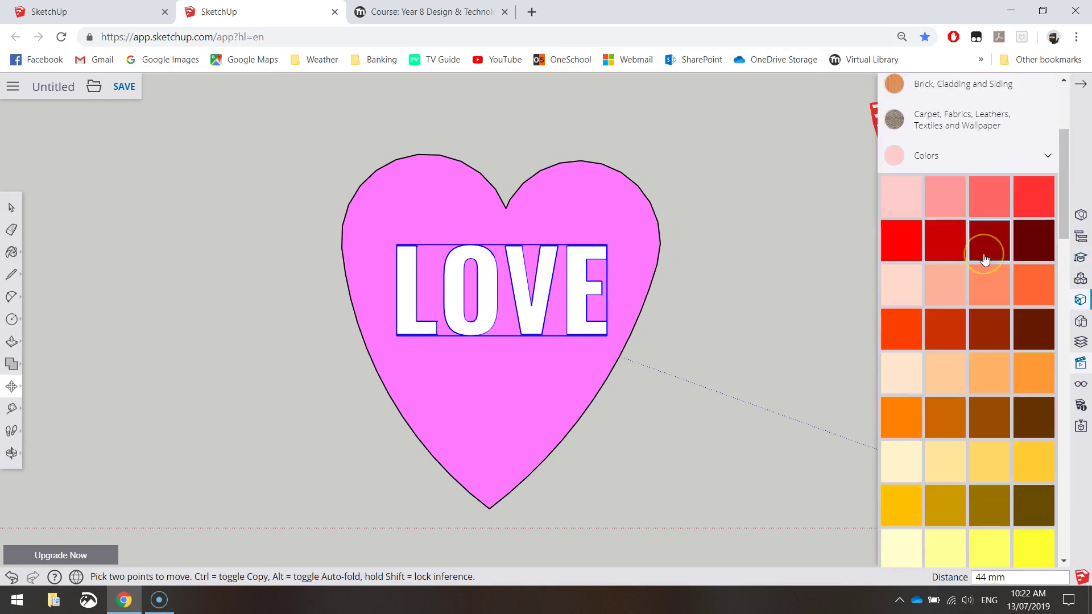
pyautogui.scroll(-4, 985, 258)
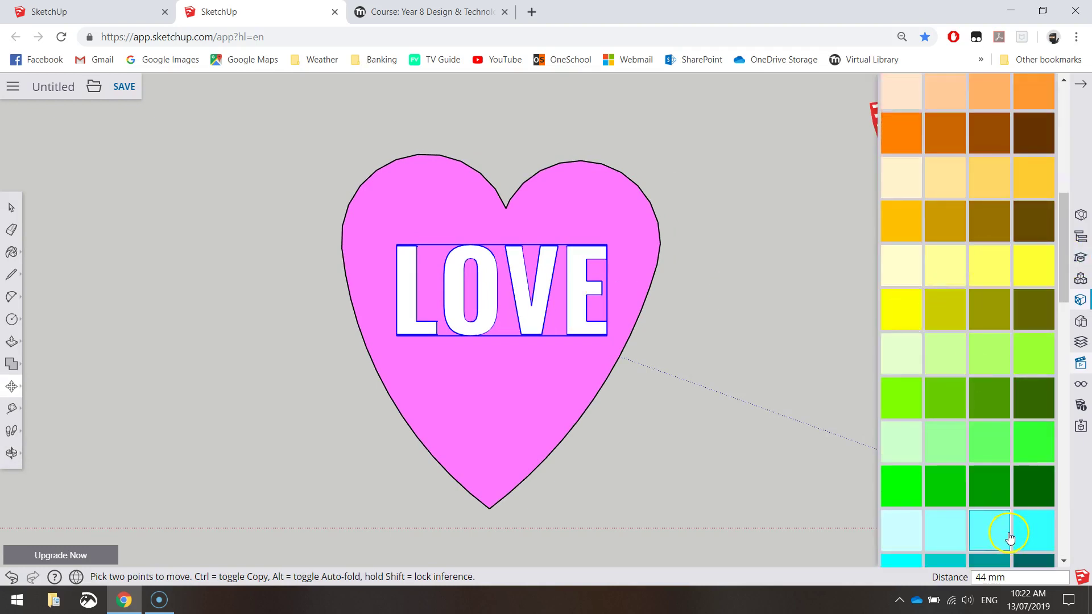
# - Paint the LOVE letters bright yellow
pyautogui.click(1034, 264)
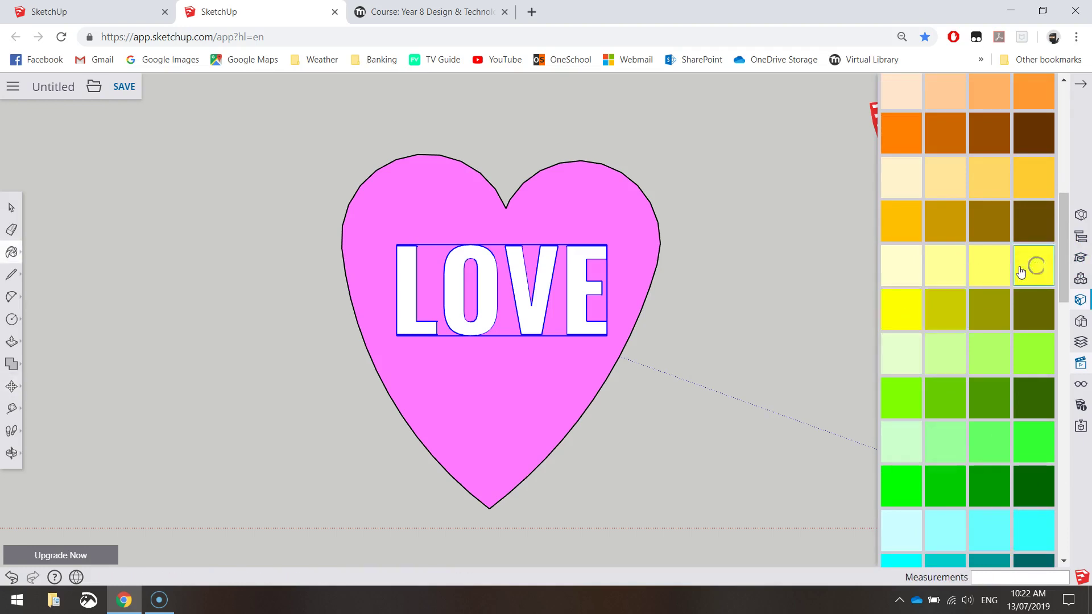
pyautogui.click(543, 299)
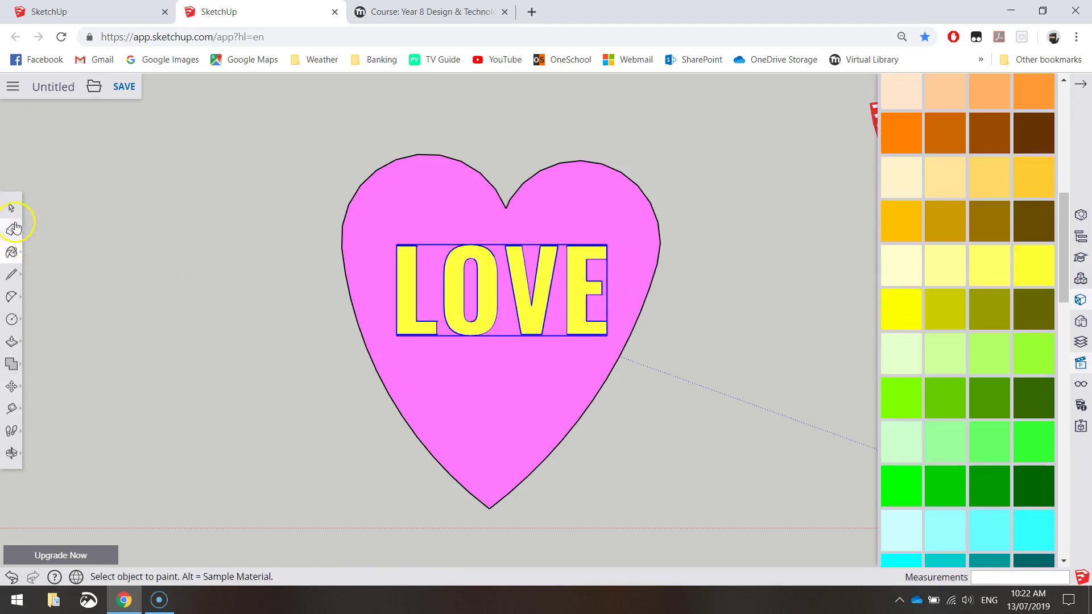
pyautogui.click(11, 207)
# - Orbit the model to check the raised yellow letters in 3D
pyautogui.click(139, 219)
pyautogui.moveTo(763, 431); pyautogui.dragTo(628, 345, button='middle')
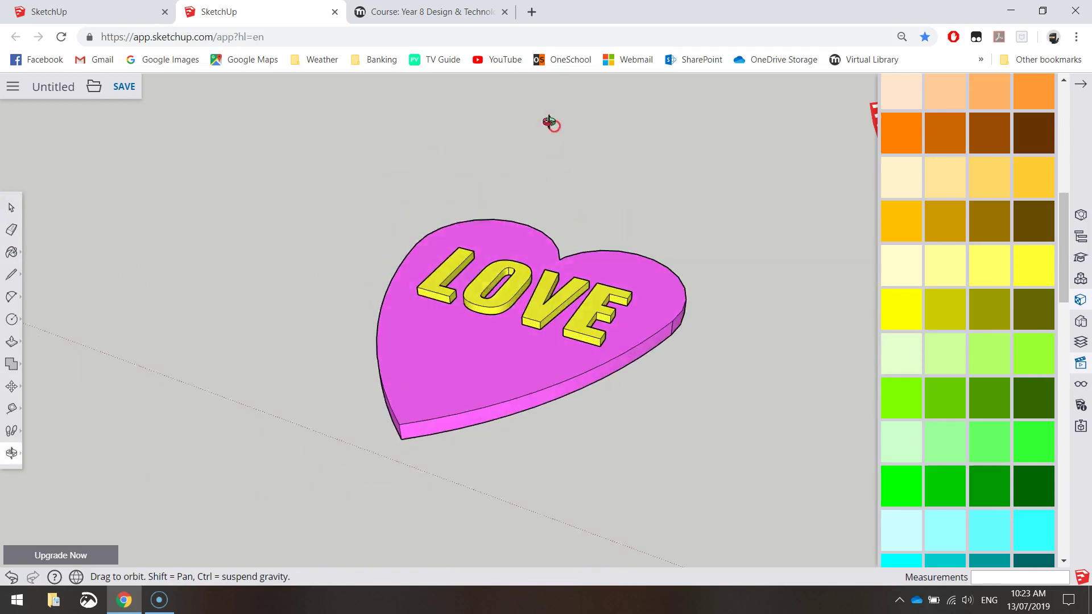
pyautogui.moveTo(616, 408); pyautogui.dragTo(751, 463)
pyautogui.press('space')
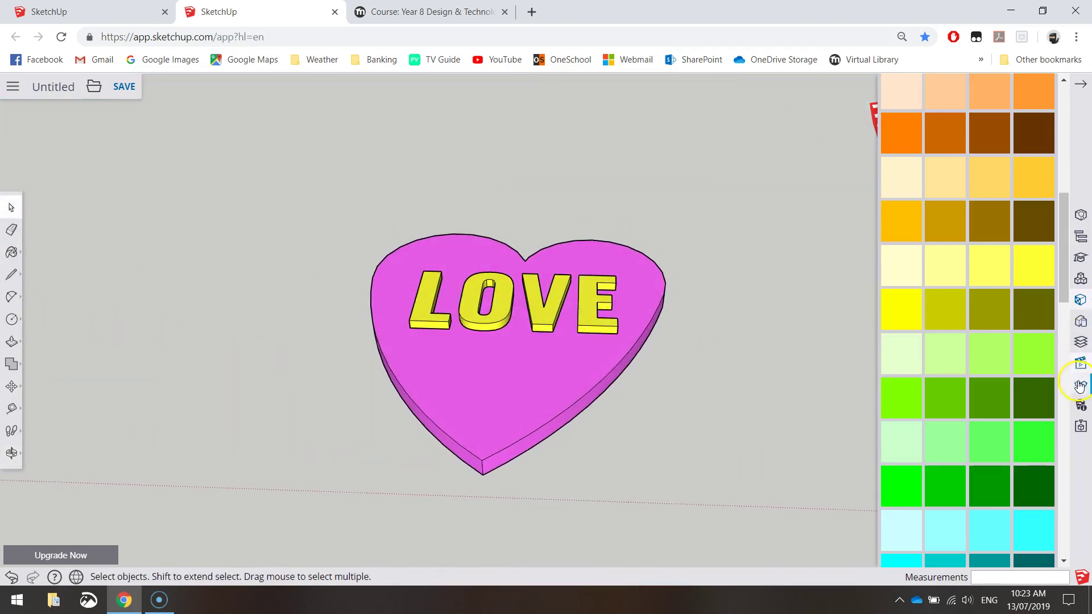
pyautogui.click(1080, 363)
# - Switch to Top view and collapse the side tray so only the heart shows
pyautogui.click(979, 434)
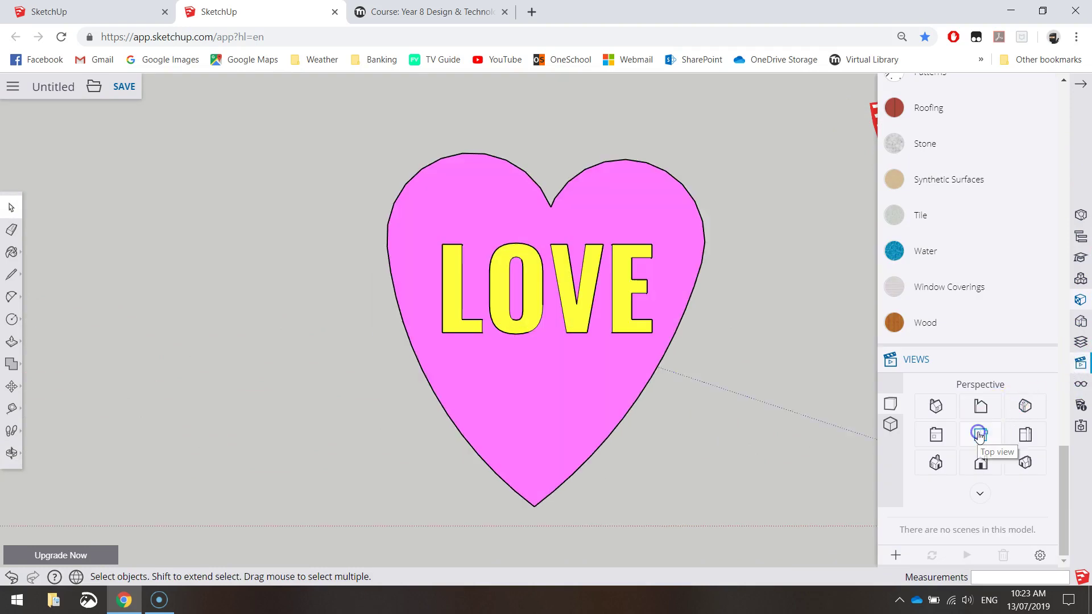
pyautogui.click(1079, 86)
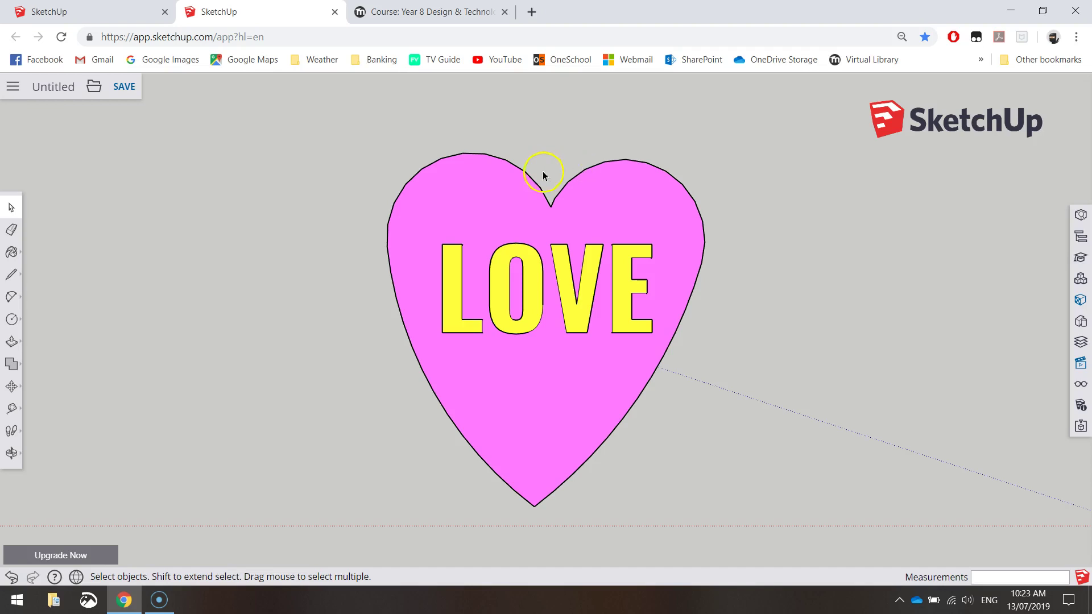
# - Draw the outer 2 Point Arc across the heart's top notch
pyautogui.click(11, 296)
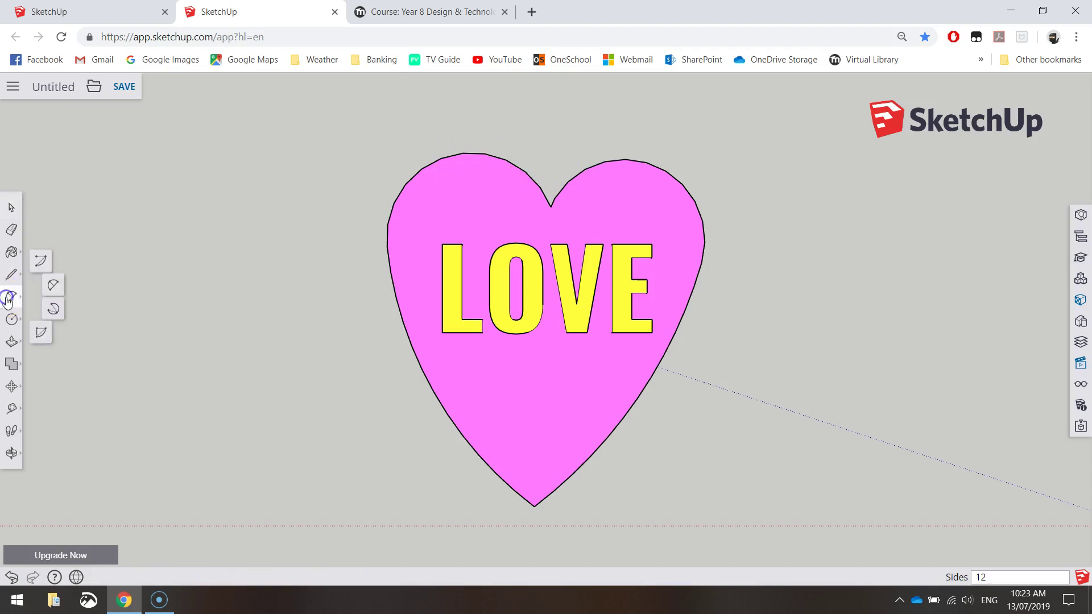
pyautogui.click(58, 285)
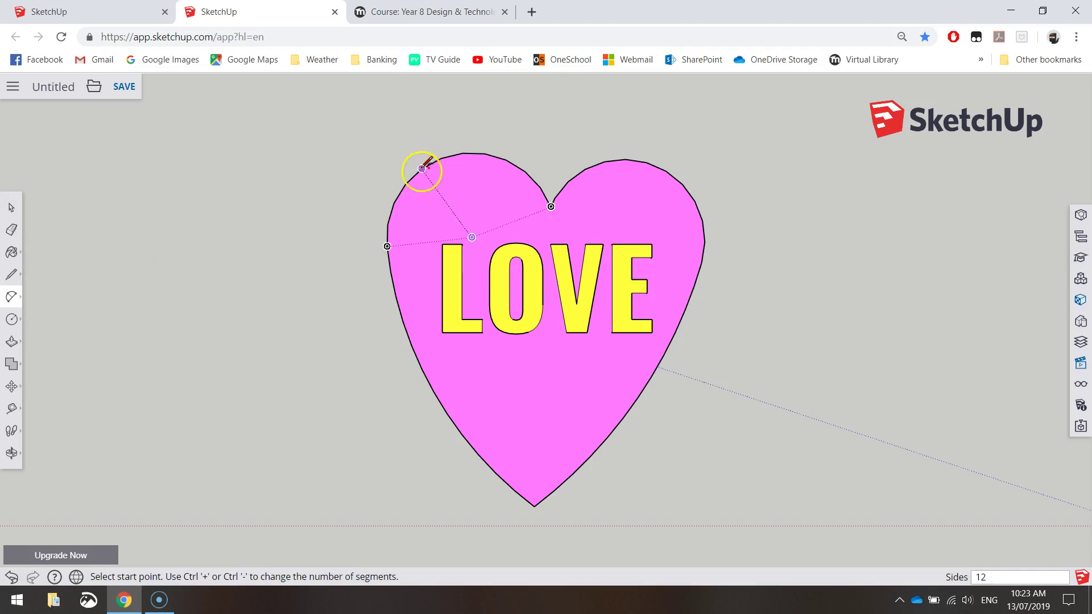
pyautogui.click(516, 165)
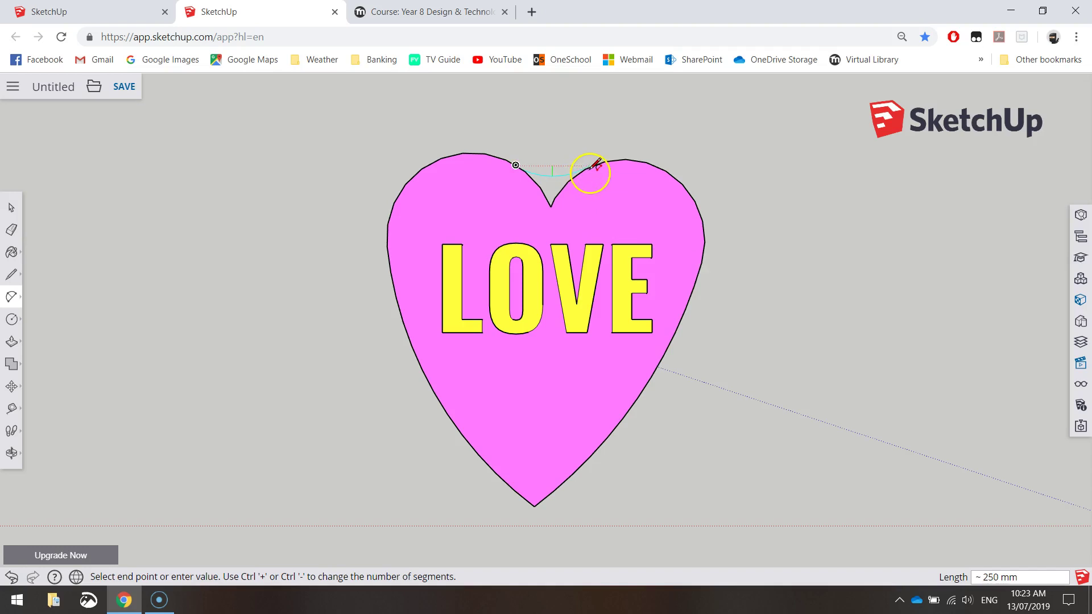
pyautogui.scroll(3, 596, 165)
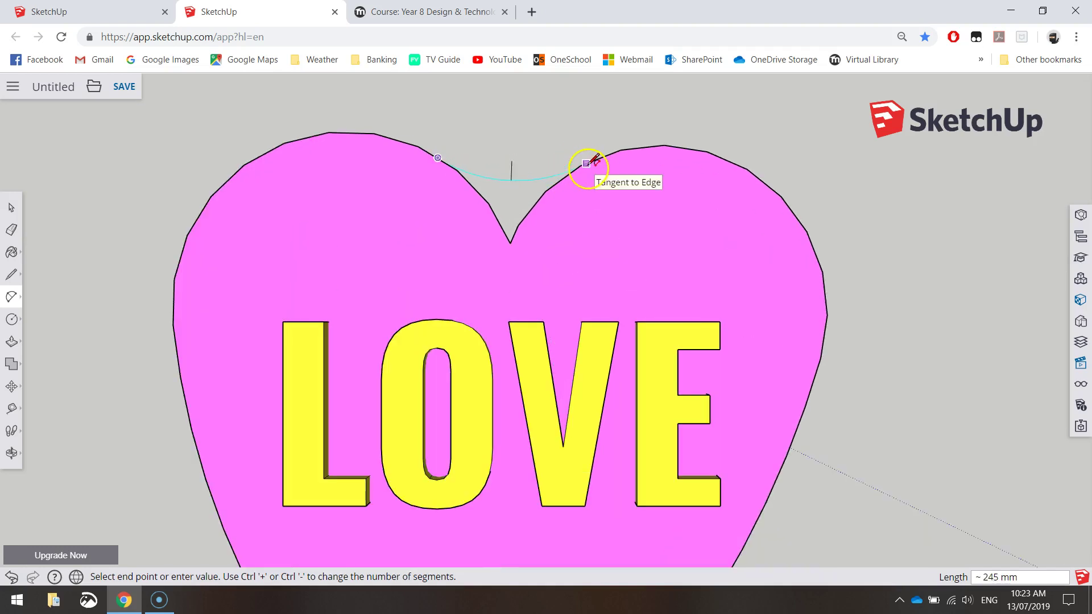
pyautogui.click(586, 163)
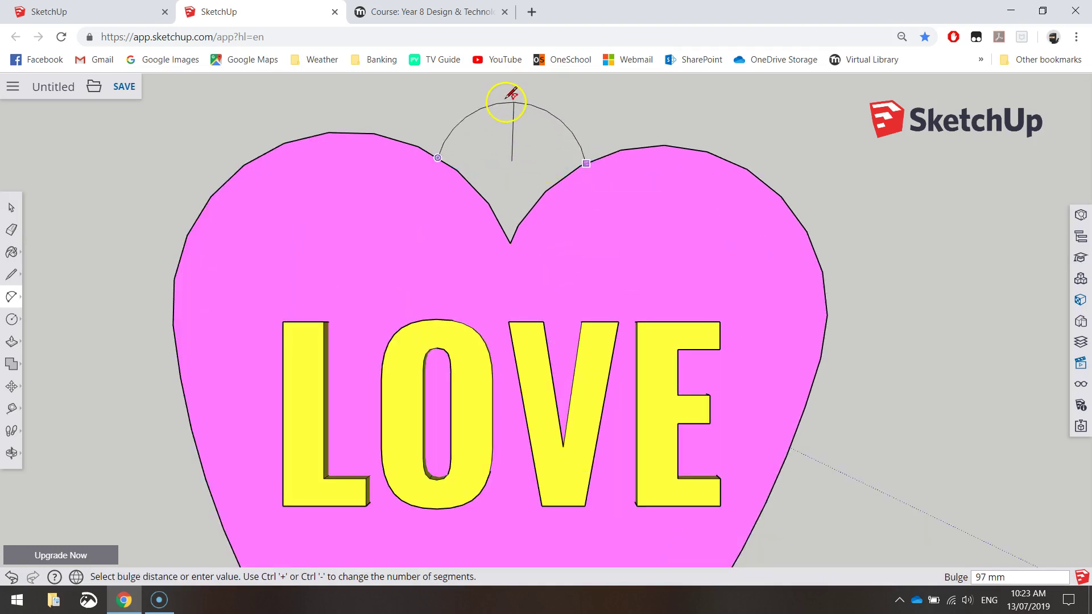
pyautogui.click(506, 101)
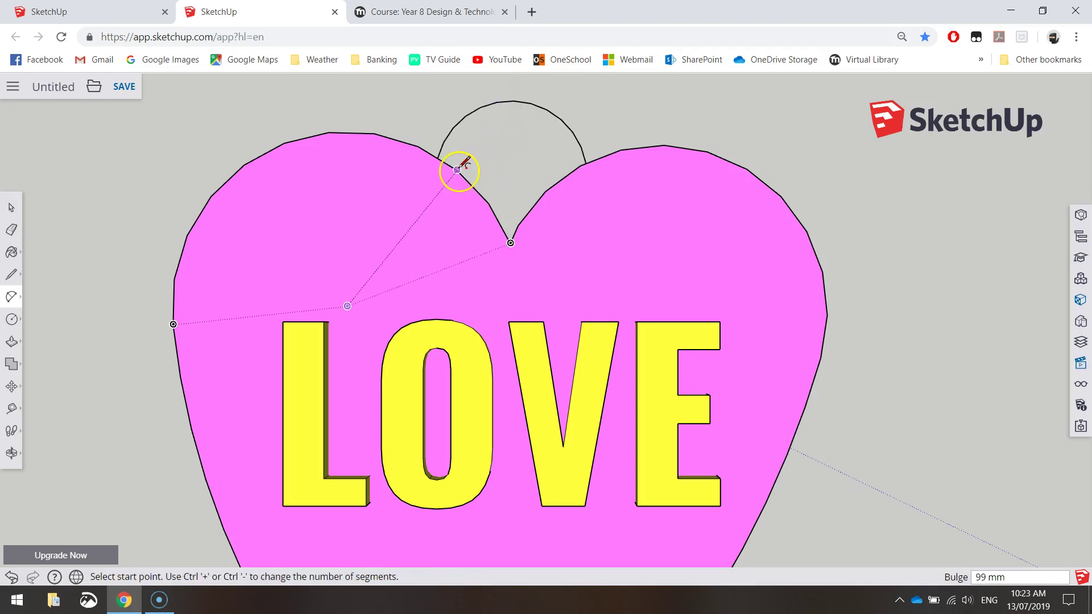
# - Draw the inner nested arc with an 86 mm bulge, abandoning an extra arc
pyautogui.click(458, 170)
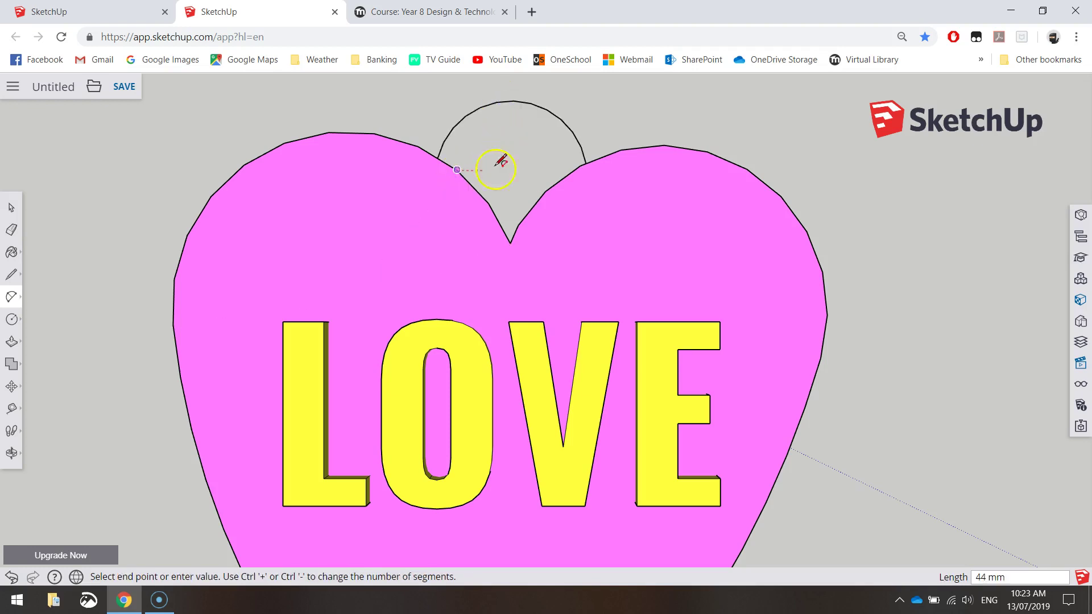
pyautogui.click(574, 170)
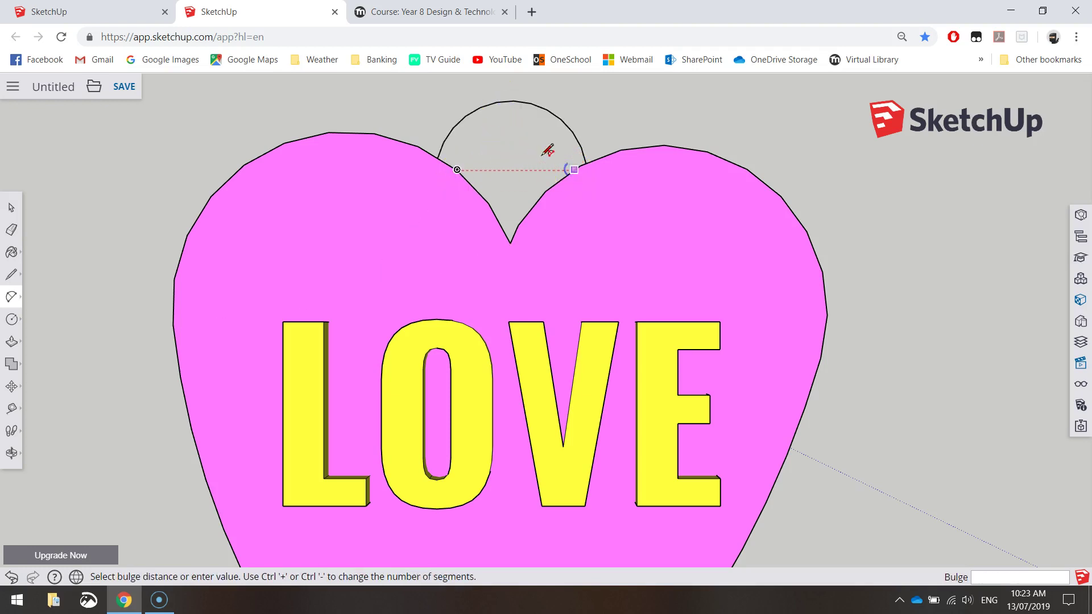
pyautogui.click(482, 112)
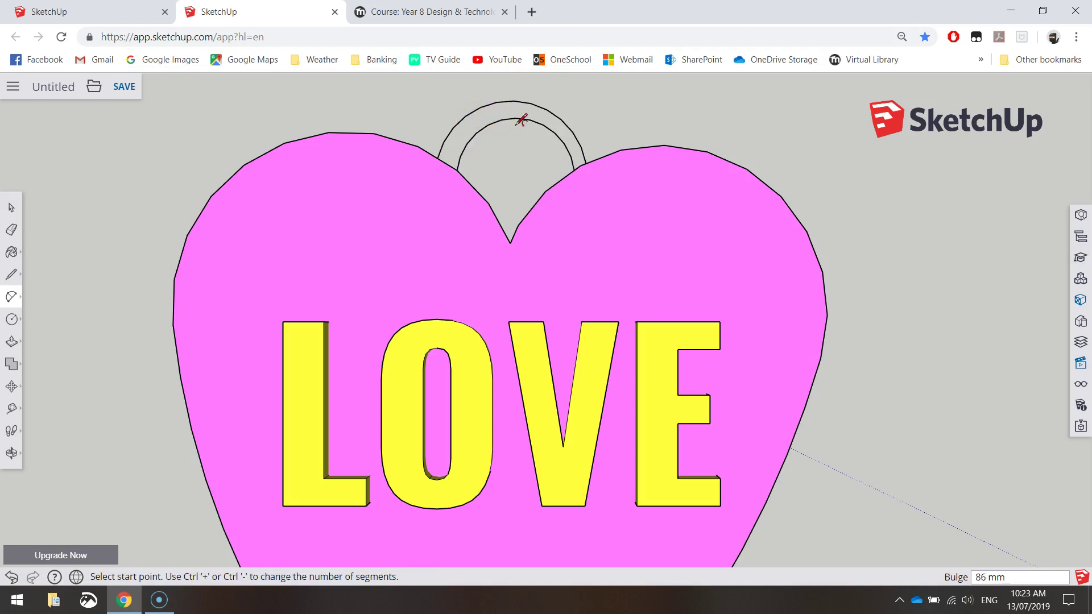
pyautogui.scroll(3, 455, 154)
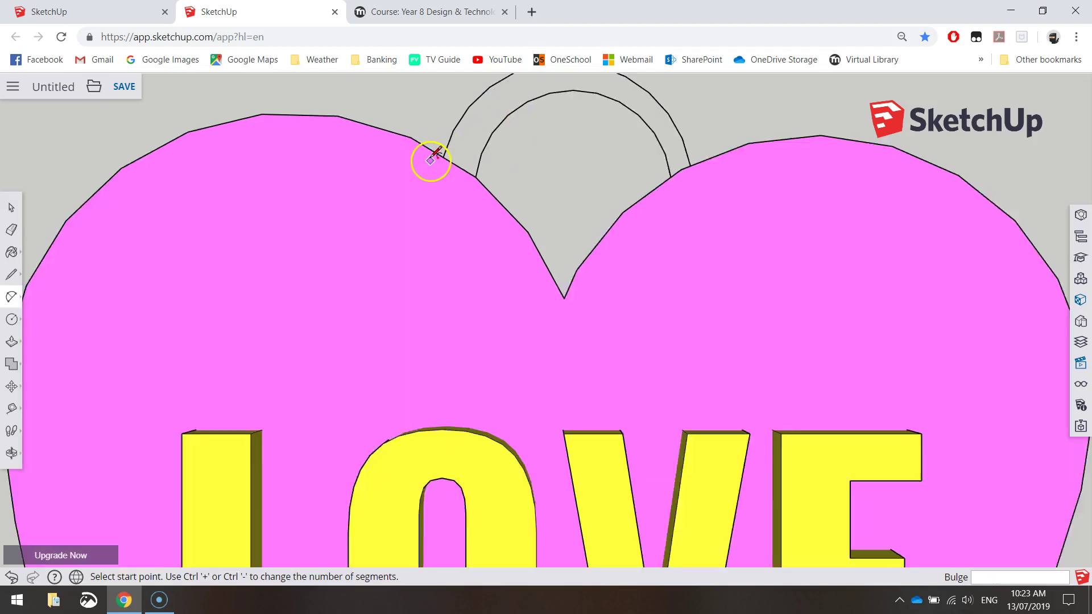
pyautogui.click(481, 179)
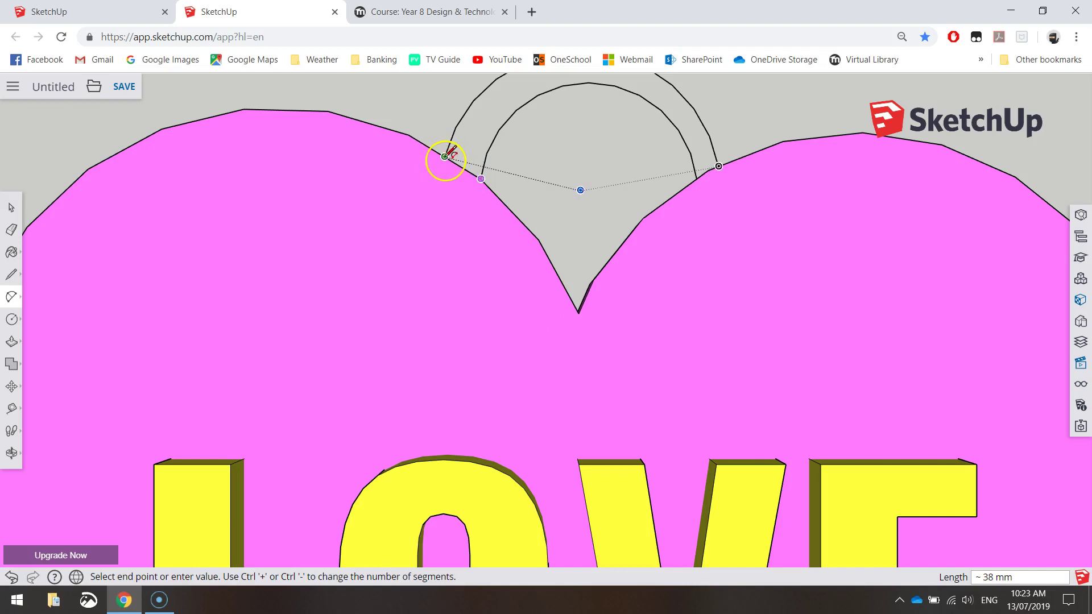
pyautogui.click(445, 156)
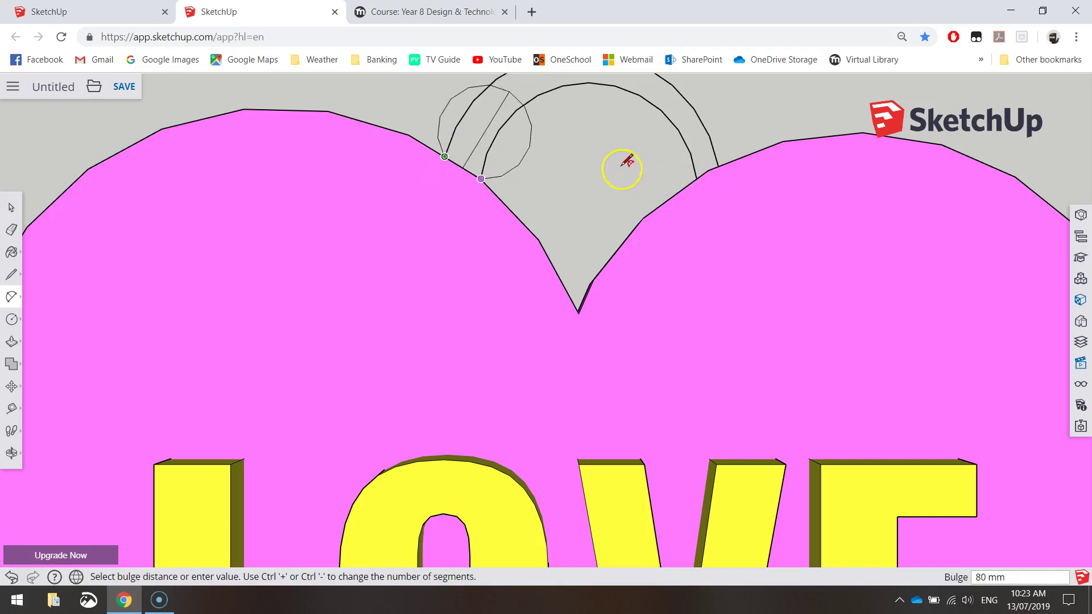
pyautogui.press('Escape')
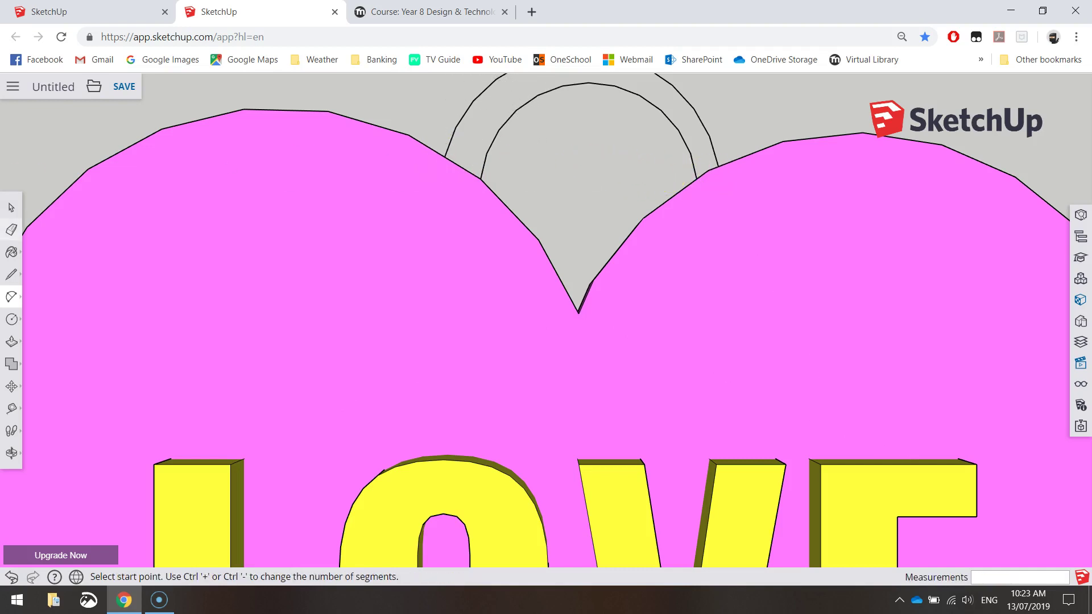
# - Draw short lines joining the inner and outer arc ends on both sides to close the ring
pyautogui.click(10, 275)
pyautogui.click(43, 261)
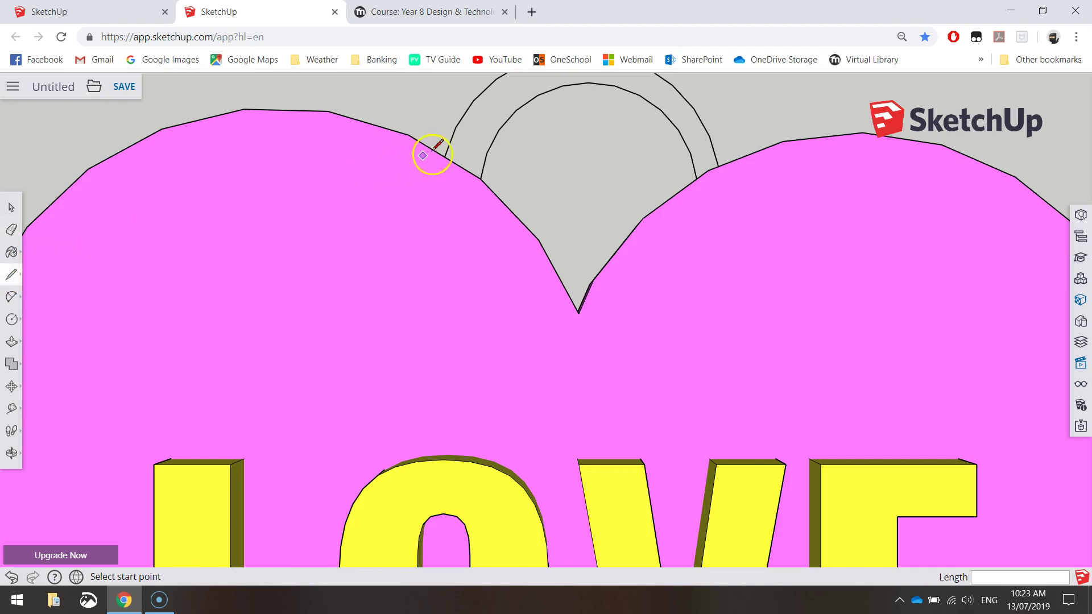
pyautogui.click(445, 156)
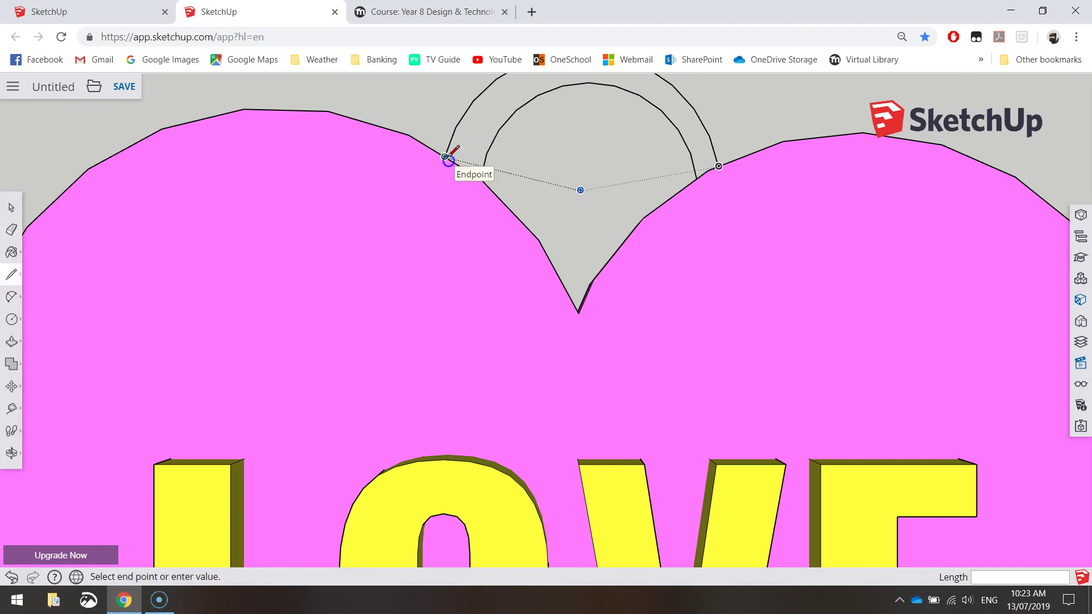
pyautogui.click(481, 178)
pyautogui.press('Escape')
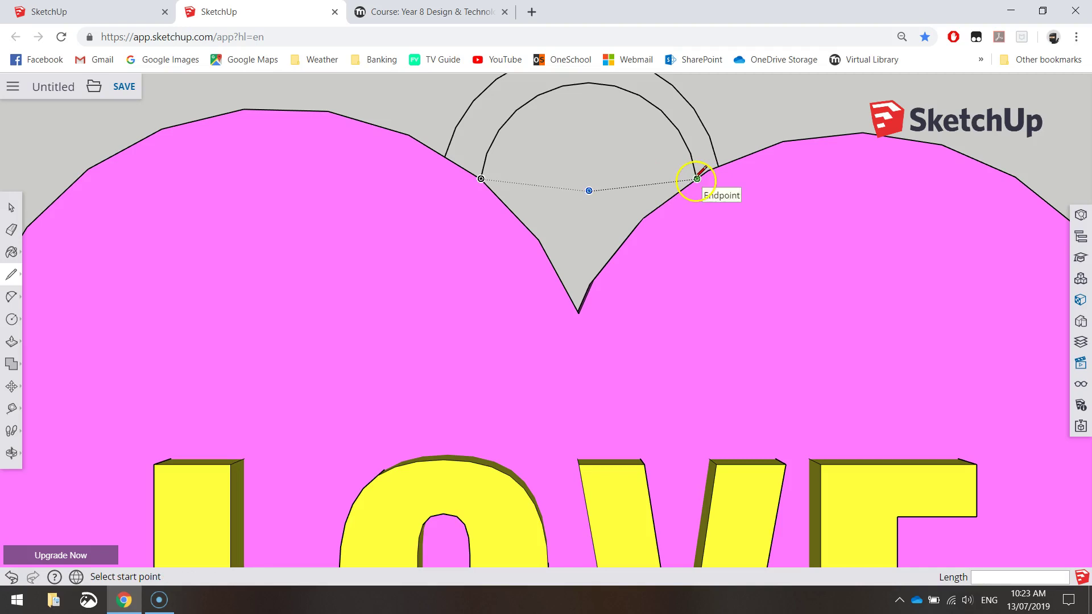
pyautogui.click(697, 178)
pyautogui.click(719, 166)
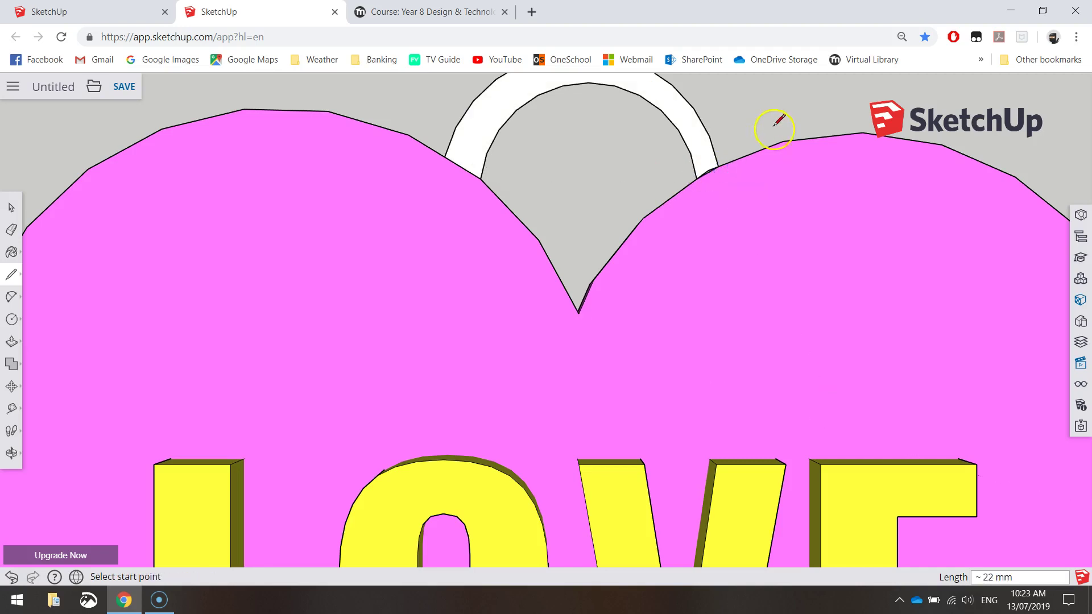
# - Pan and orbit the view to look at the heart's underside
pyautogui.scroll(-3, 763, 117)
pyautogui.scroll(-1, 757, 108)
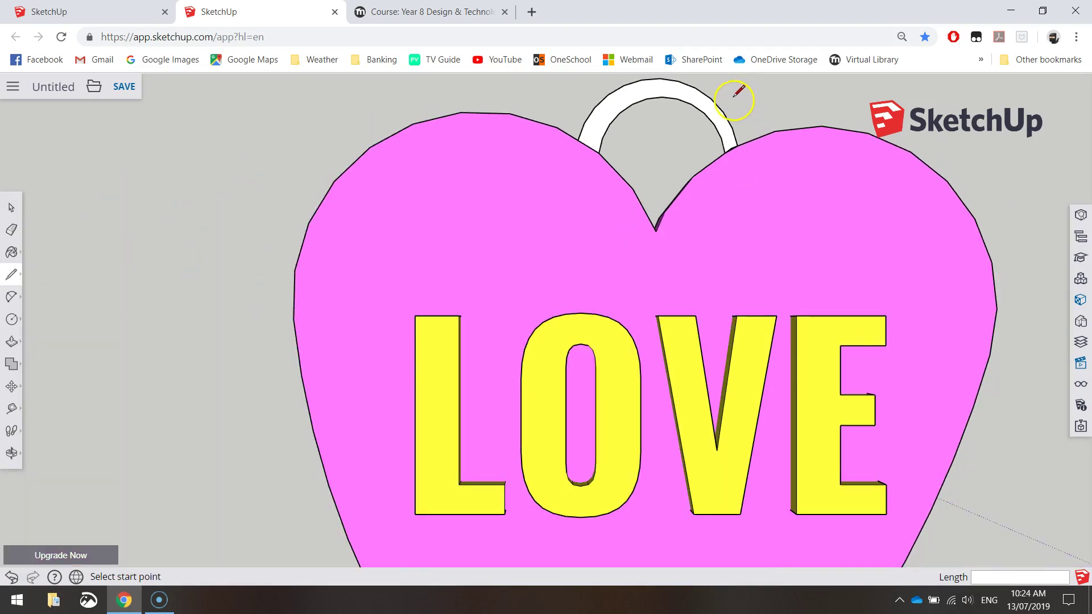
pyautogui.keyDown('shift'); pyautogui.moveTo(738, 91); pyautogui.dragTo(574, 128, button='middle'); pyautogui.keyUp('shift')
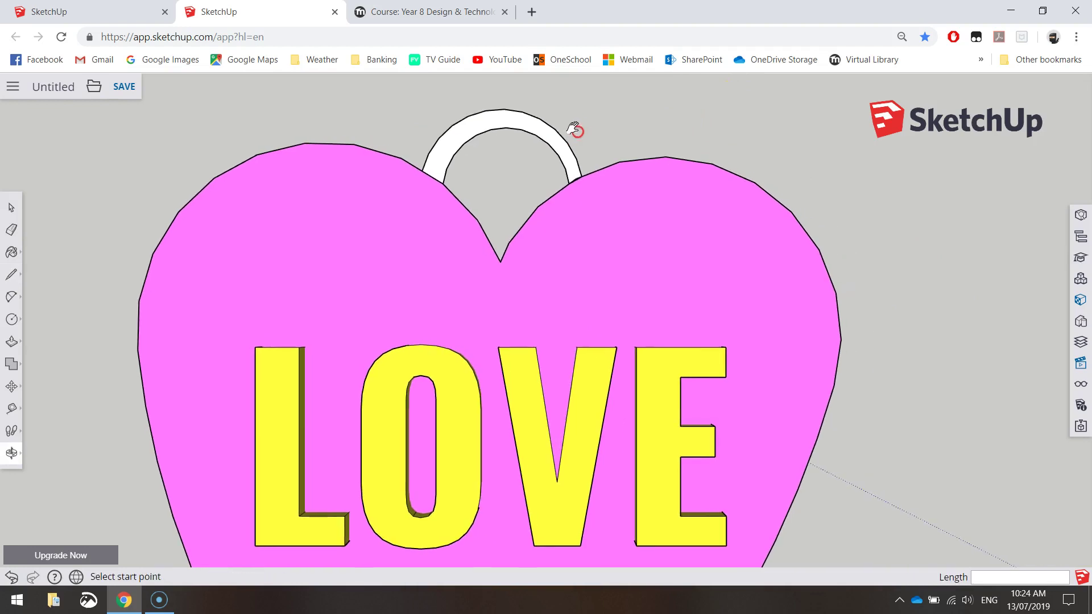
pyautogui.moveTo(795, 271); pyautogui.dragTo(566, 150, button='middle')
pyautogui.moveTo(756, 397); pyautogui.dragTo(285, 151, button='middle')
pyautogui.moveTo(585, 373); pyautogui.dragTo(810, 168, button='middle')
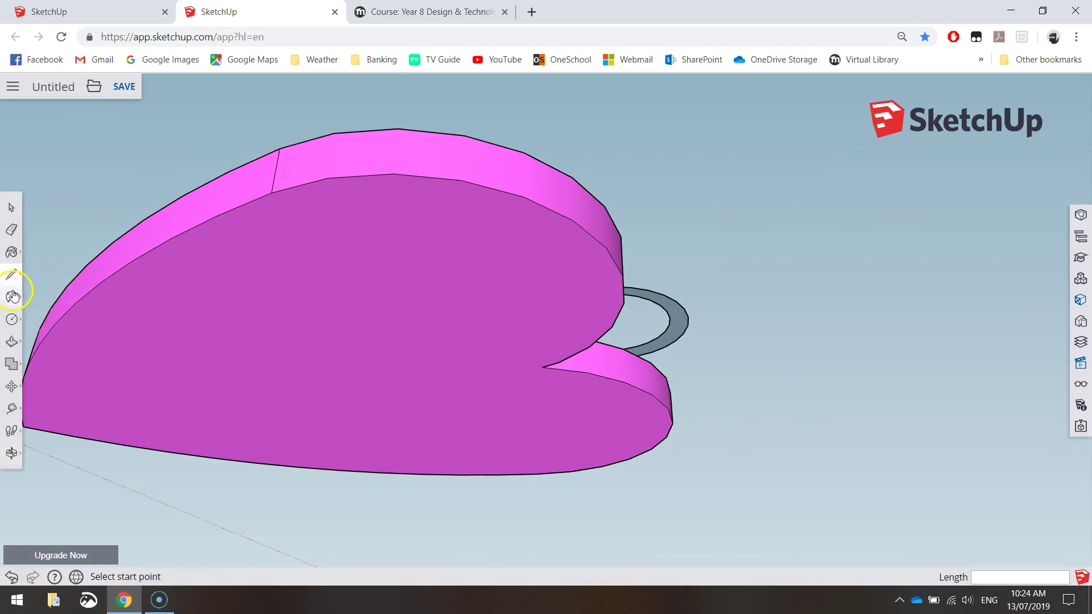
# - Push/Pull the ring face 62 mm into a solid loop band, then orbit back to the front
pyautogui.click(11, 341)
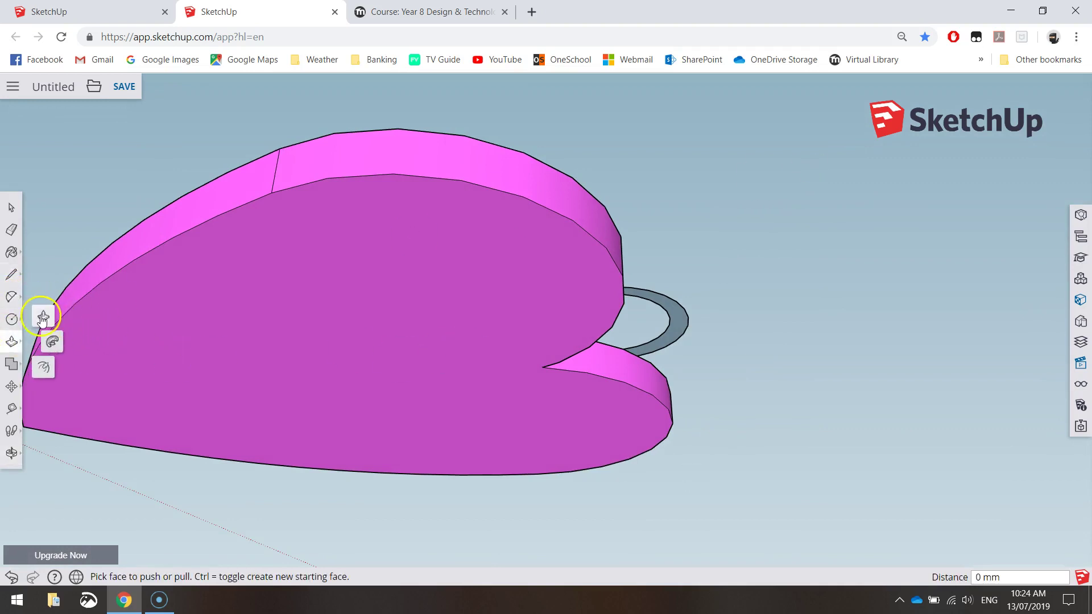
pyautogui.moveTo(680, 313); pyautogui.dragTo(686, 351)
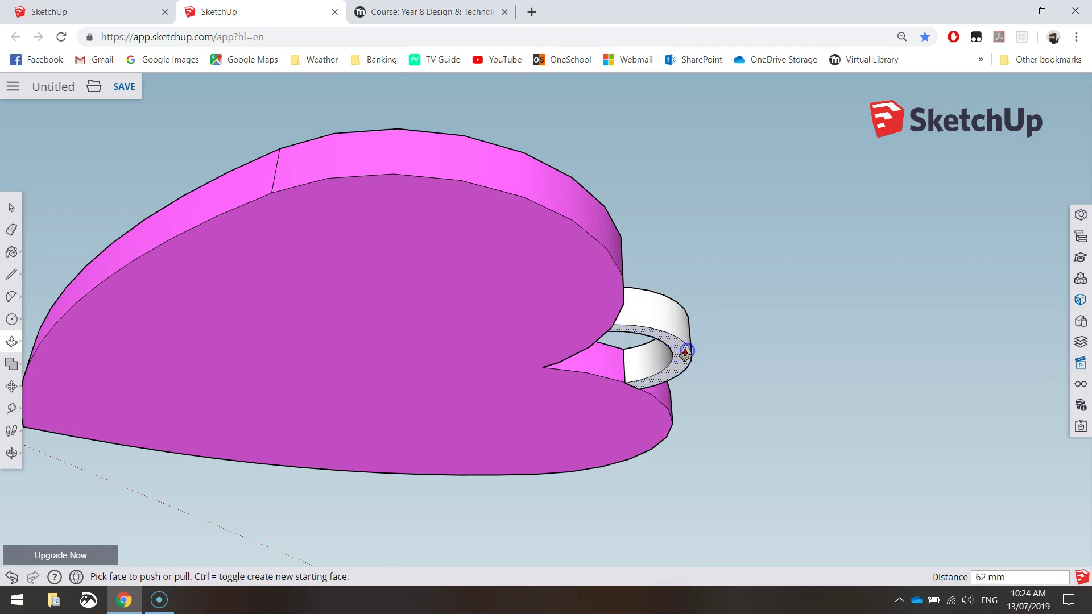
pyautogui.moveTo(686, 352); pyautogui.dragTo(718, 358, button='middle')
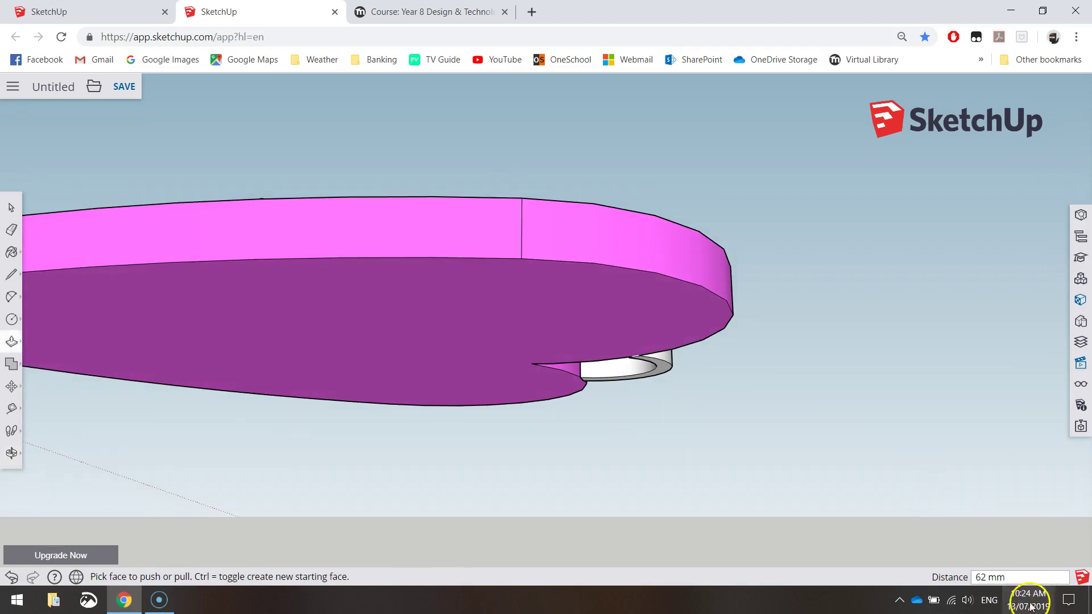
pyautogui.moveTo(553, 287); pyautogui.dragTo(639, 297, button='middle')
pyautogui.moveTo(543, 170); pyautogui.dragTo(510, 324, button='middle')
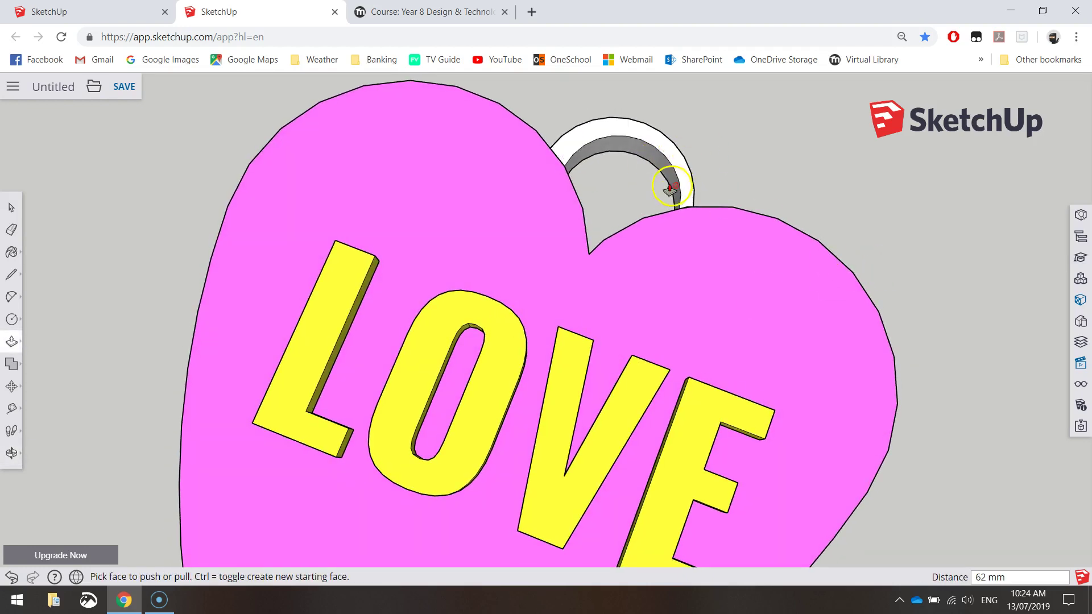
# - Make the whole loop into a component named 'Arc'
pyautogui.click(14, 206)
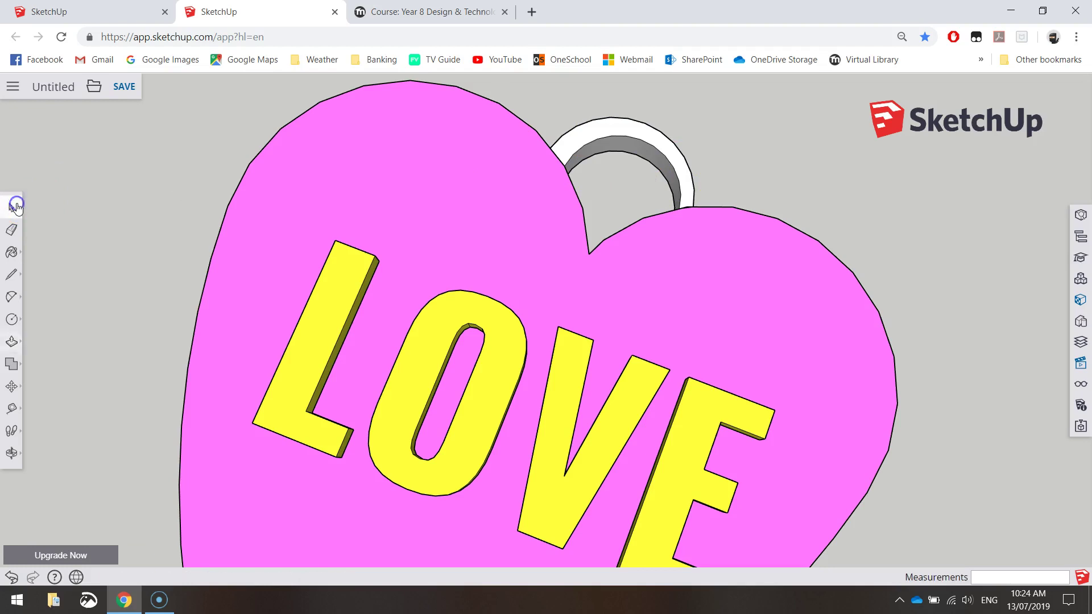
pyautogui.tripleClick(601, 130)
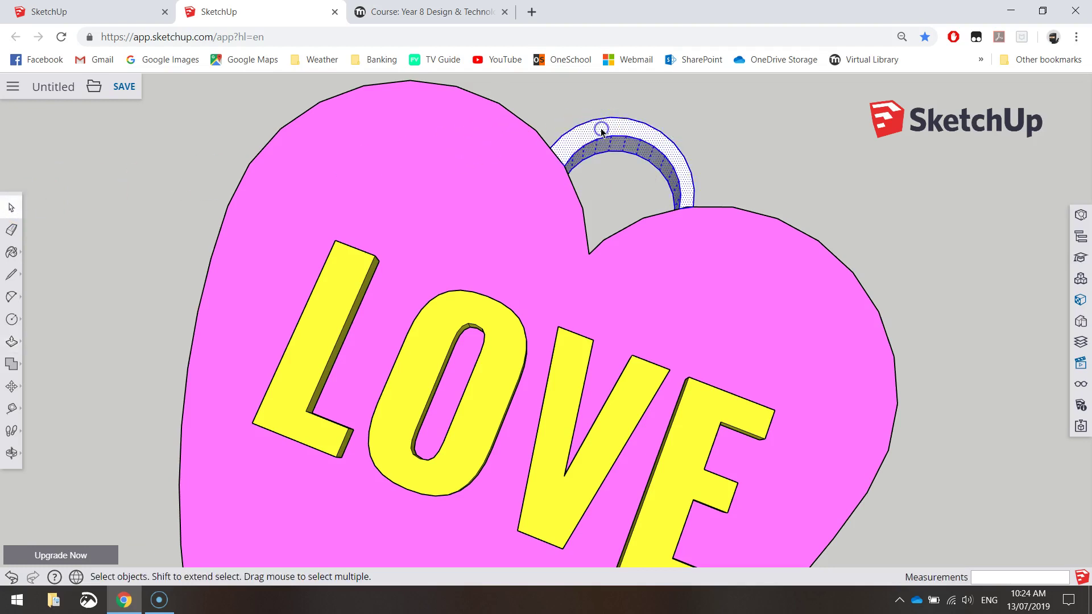
pyautogui.rightClick(601, 131)
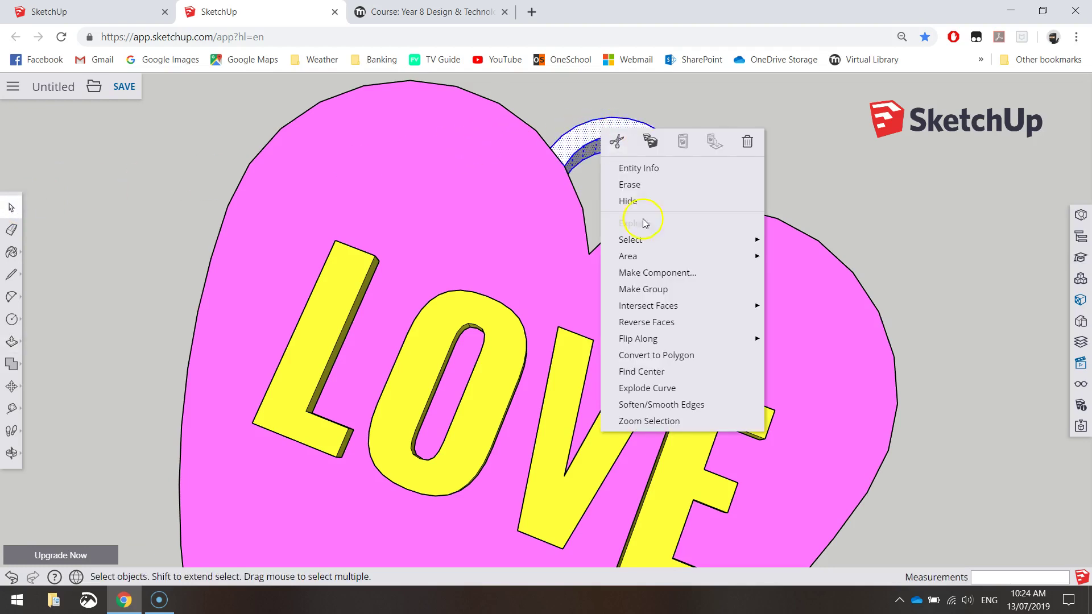
pyautogui.click(649, 273)
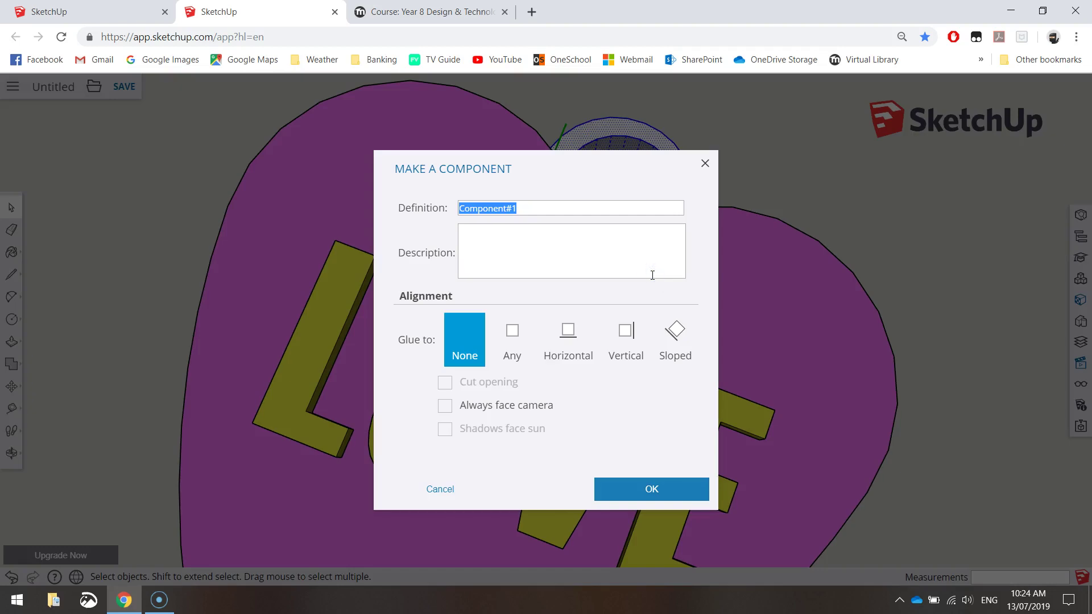
pyautogui.write('a')
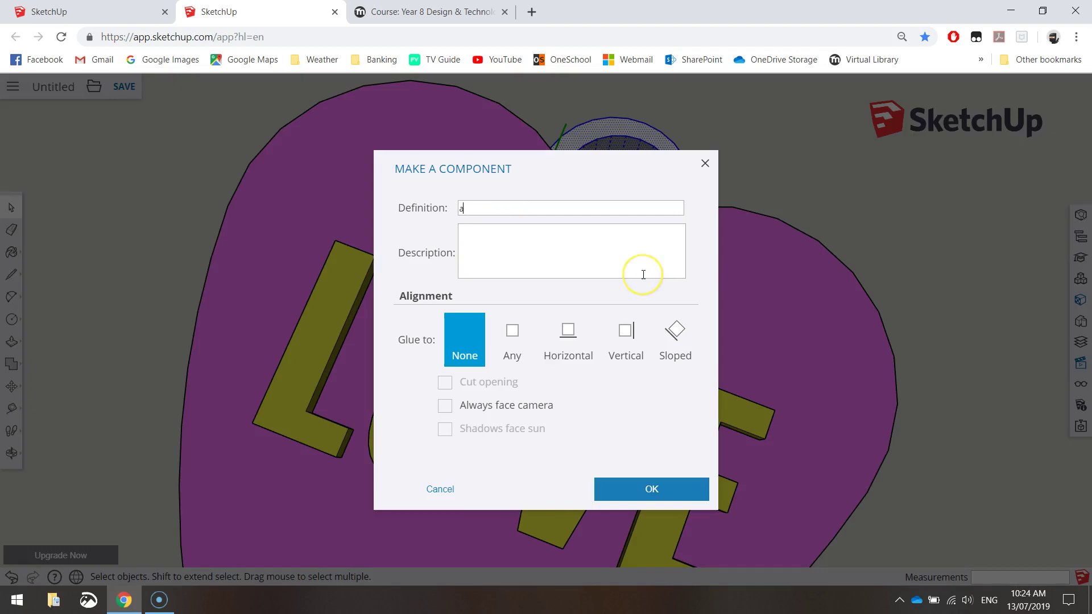
pyautogui.press('BackSpace')
pyautogui.write('Arc')
pyautogui.click(651, 487)
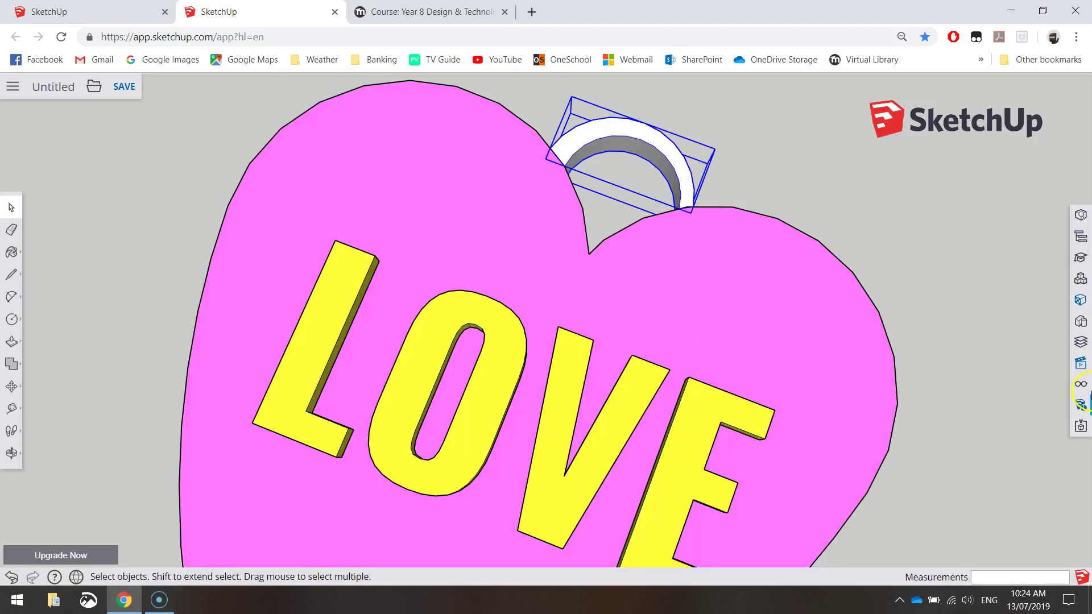
# - Paint the Arc loop a light pink, replacing a first magenta coat, and close the colours panel
pyautogui.click(1081, 302)
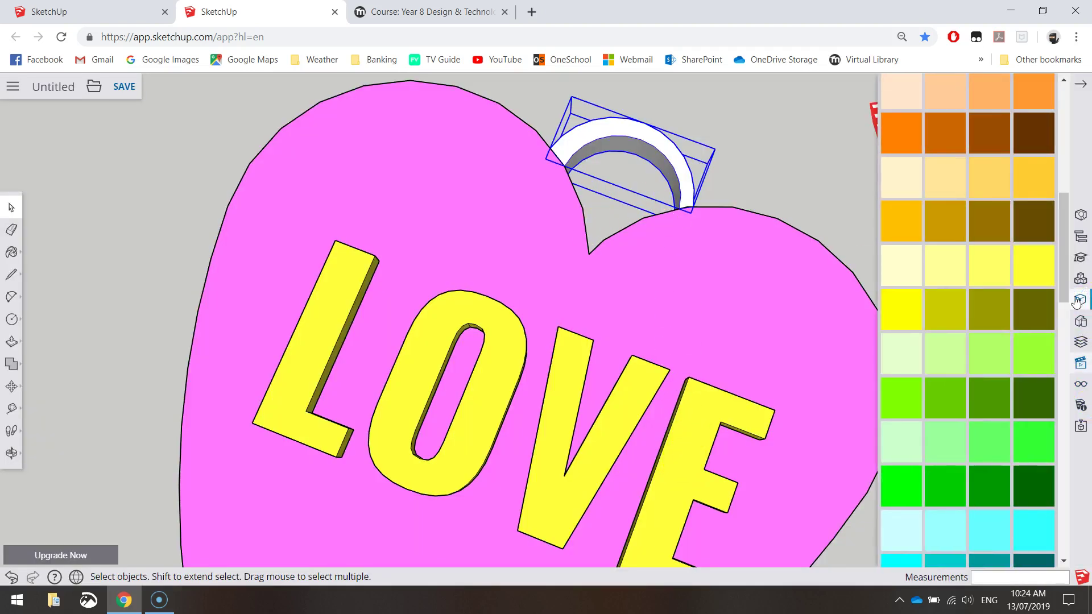
pyautogui.scroll(5, 999, 343)
pyautogui.scroll(-10, 1002, 336)
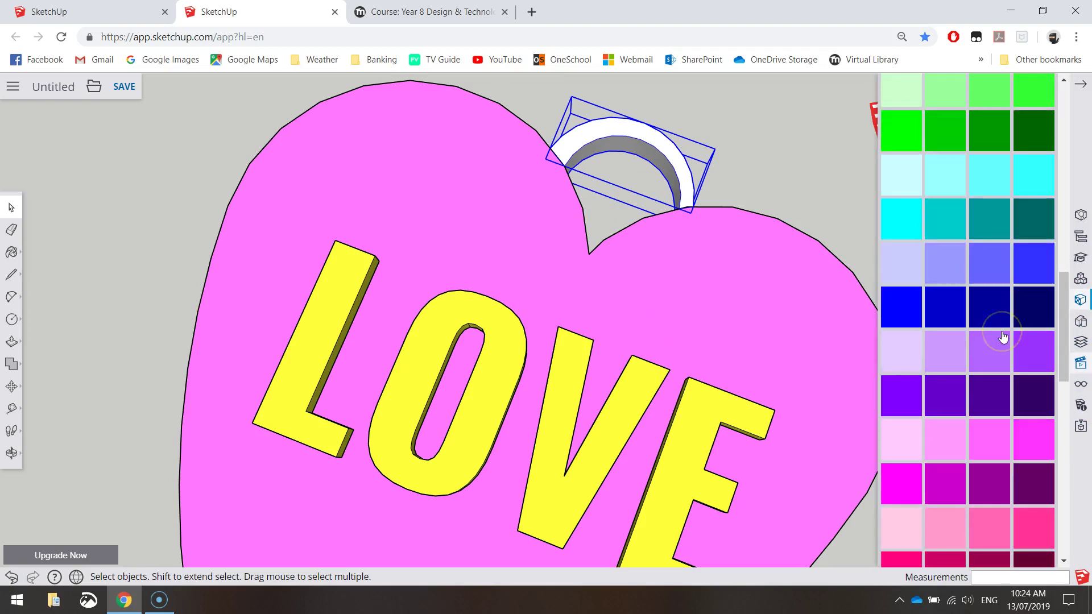
pyautogui.click(1034, 298)
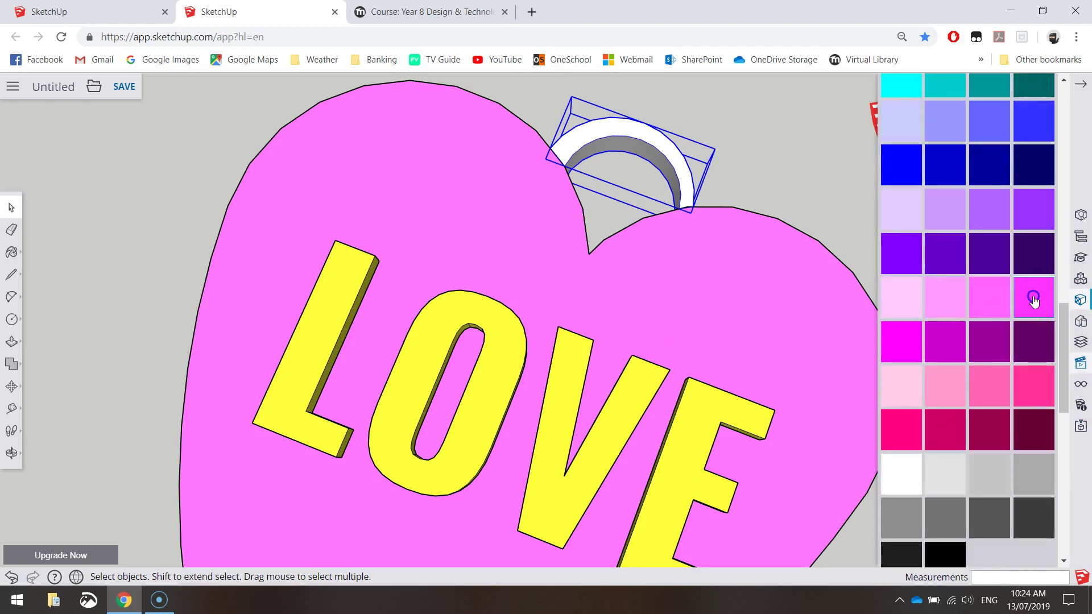
pyautogui.click(651, 134)
pyautogui.click(989, 296)
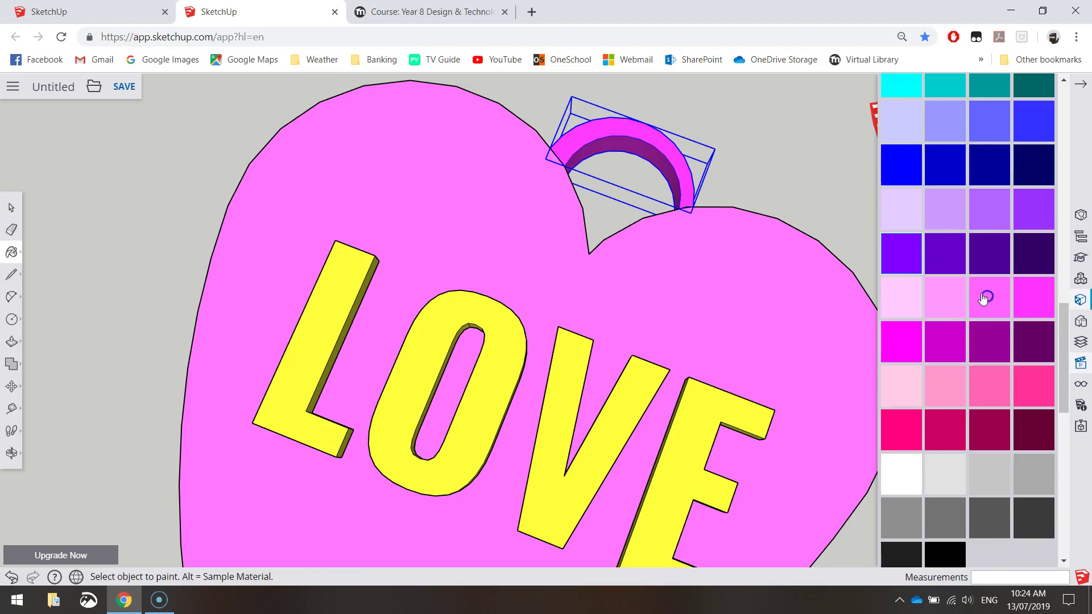
pyautogui.click(653, 133)
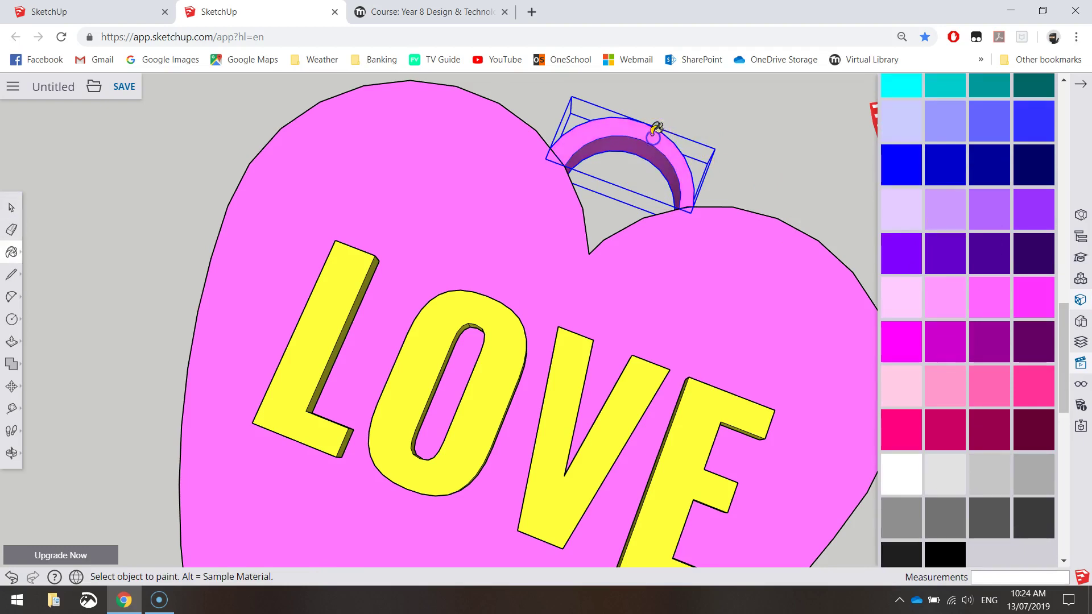
pyautogui.click(12, 207)
pyautogui.click(165, 186)
pyautogui.click(1081, 88)
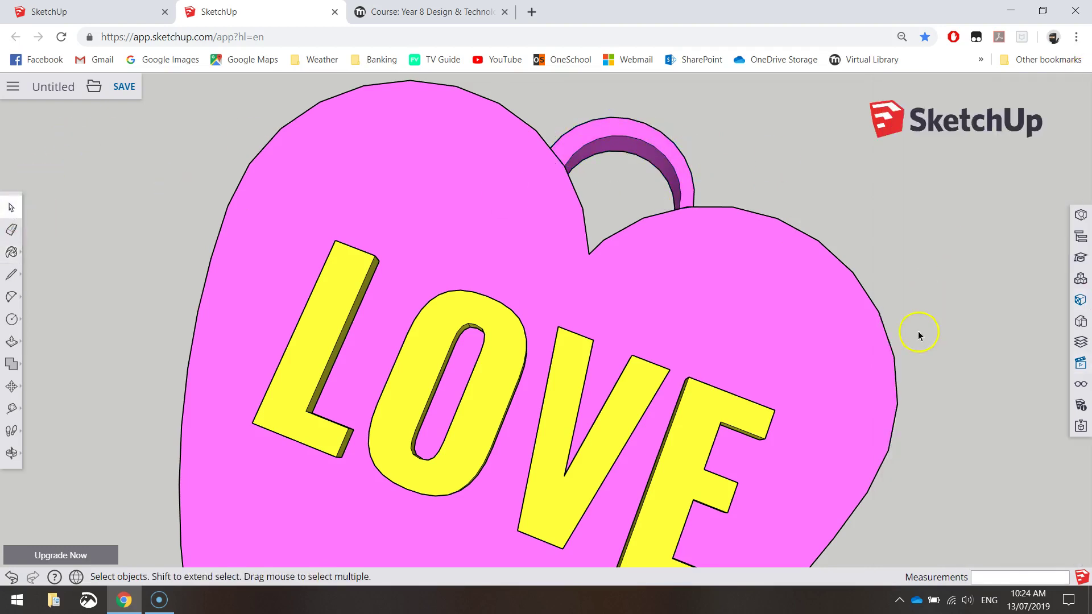
pyautogui.scroll(-4, 918, 336)
# - Save the heart keychain as 'Key Ring' in the SketchUp project folder
pyautogui.moveTo(956, 465); pyautogui.dragTo(597, 284, button='middle')
pyautogui.click(119, 85)
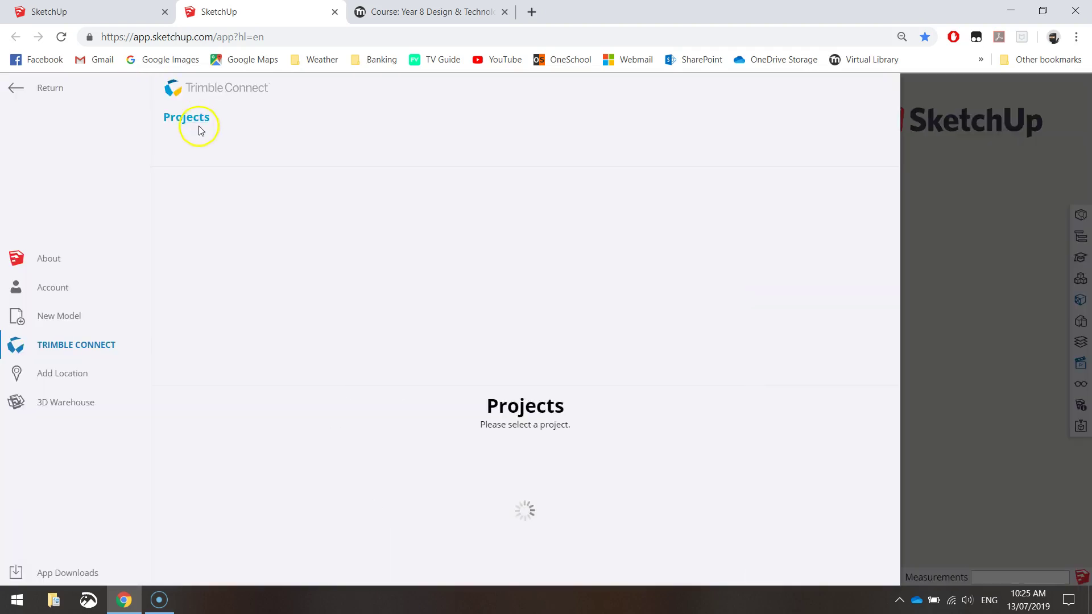
pyautogui.click(287, 226)
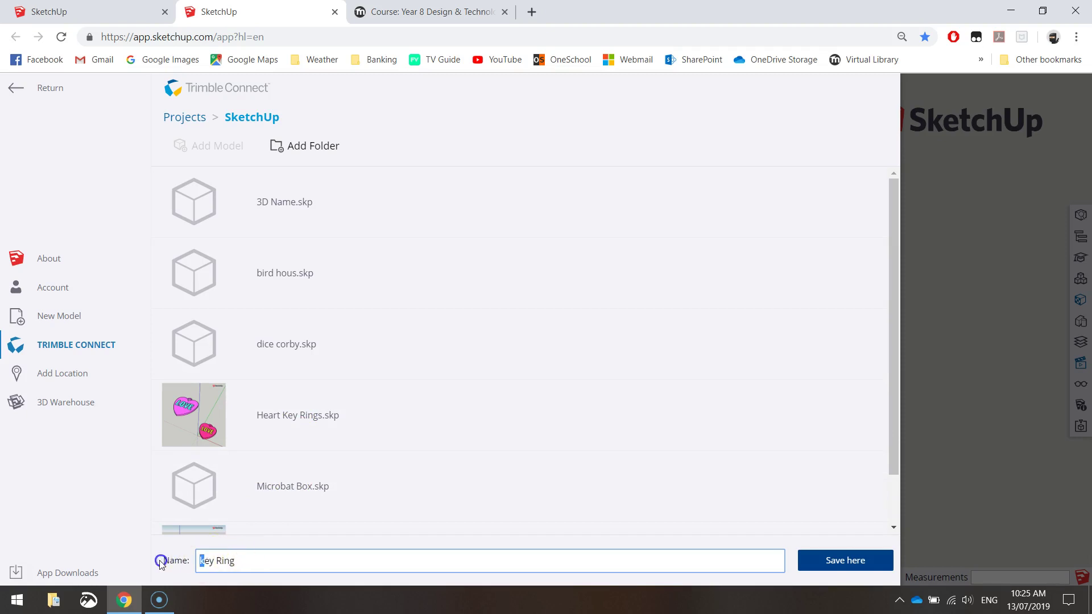
pyautogui.click(832, 562)
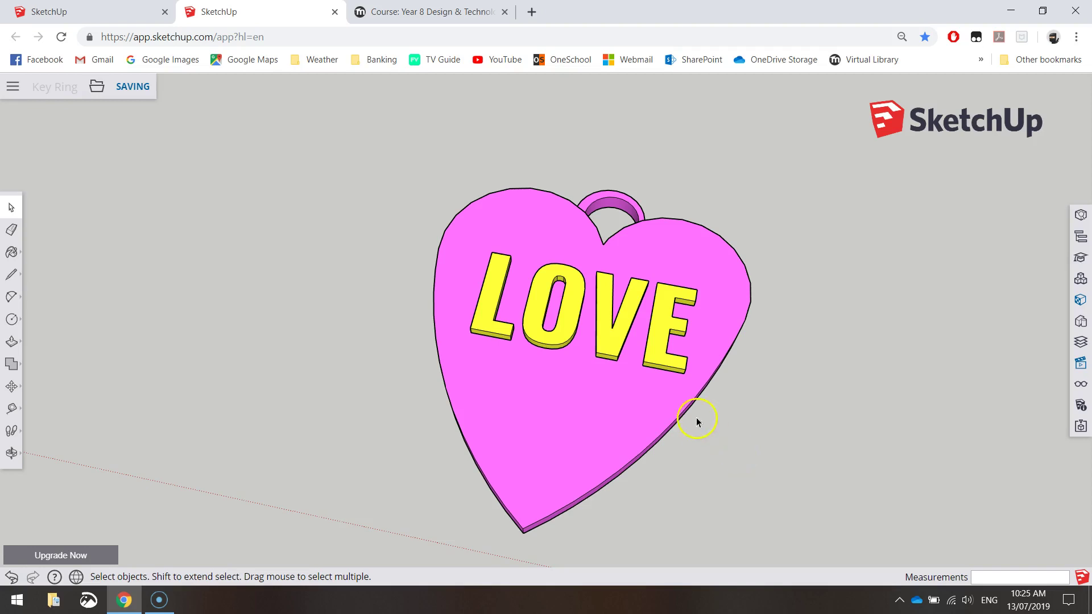
# - Export the model as the STL file Key Ring.stl and dismiss the download notice
pyautogui.click(96, 87)
pyautogui.moveTo(117, 206)
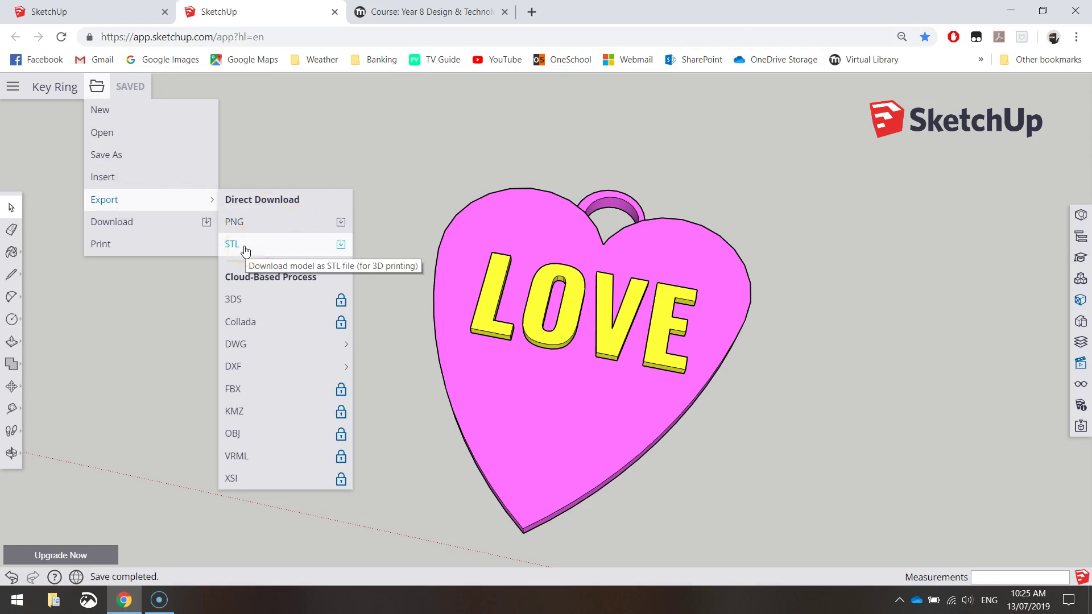
pyautogui.click(245, 249)
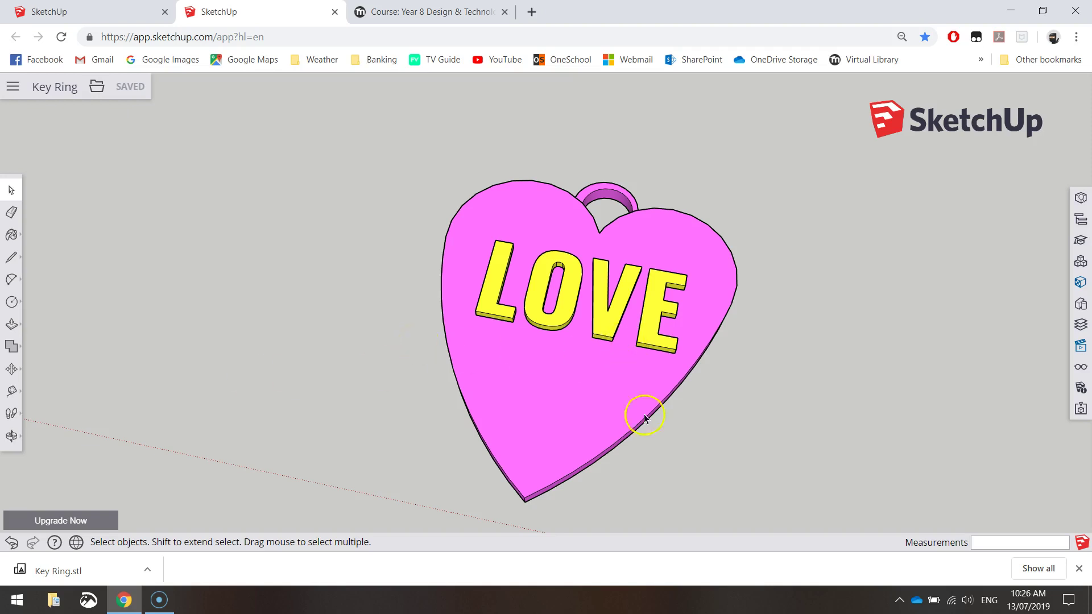
pyautogui.click(1079, 568)
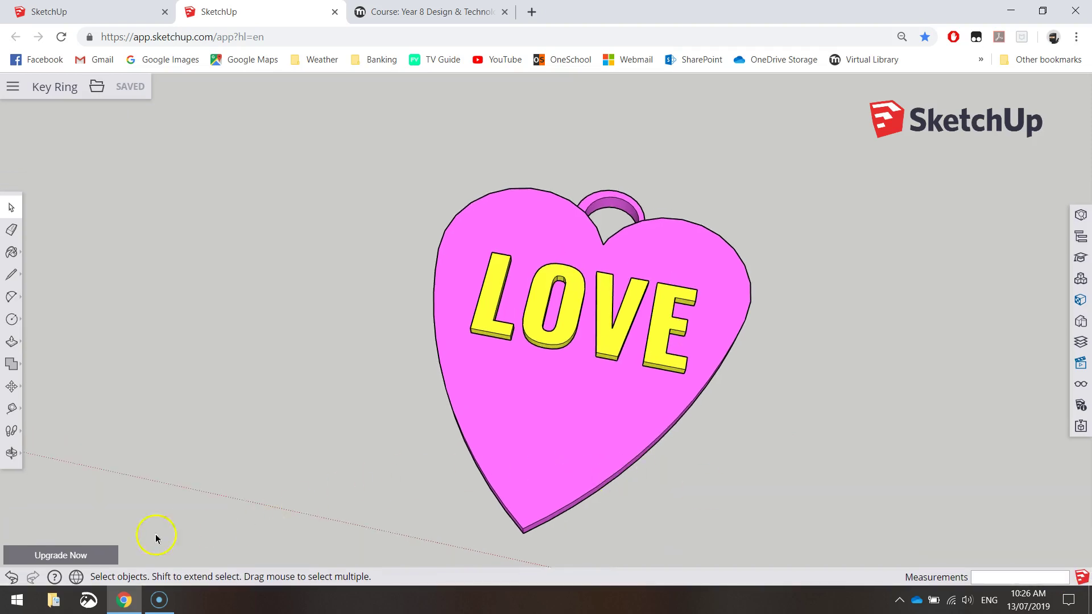